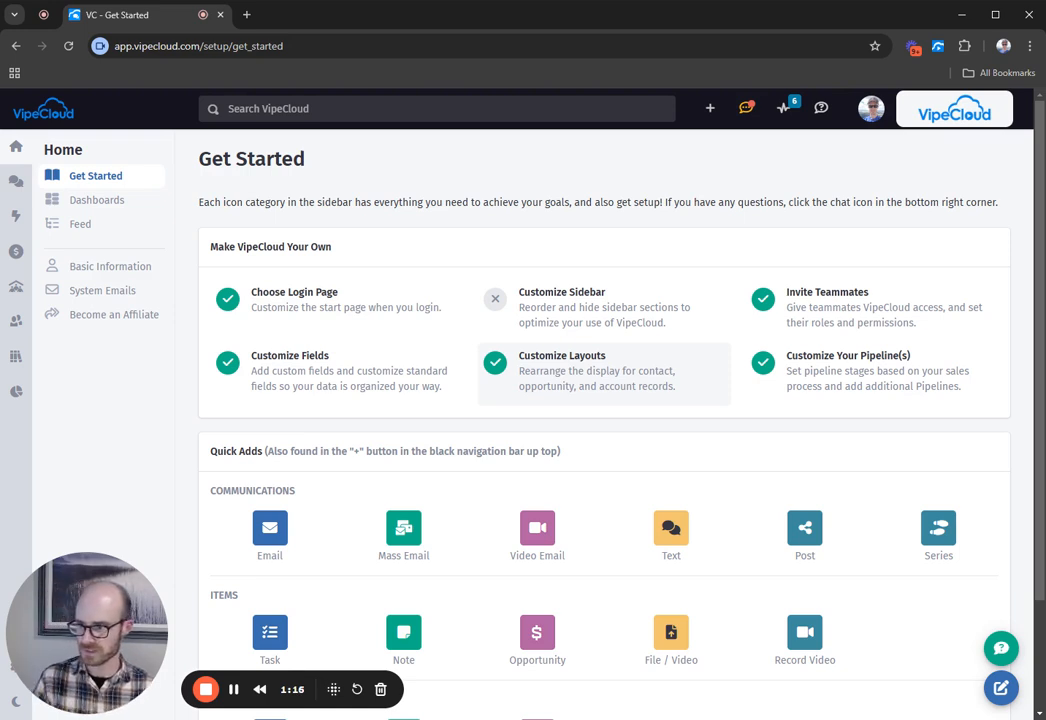
- Open the contacts list and apply the saved Construction filter view to it
click(16, 327)
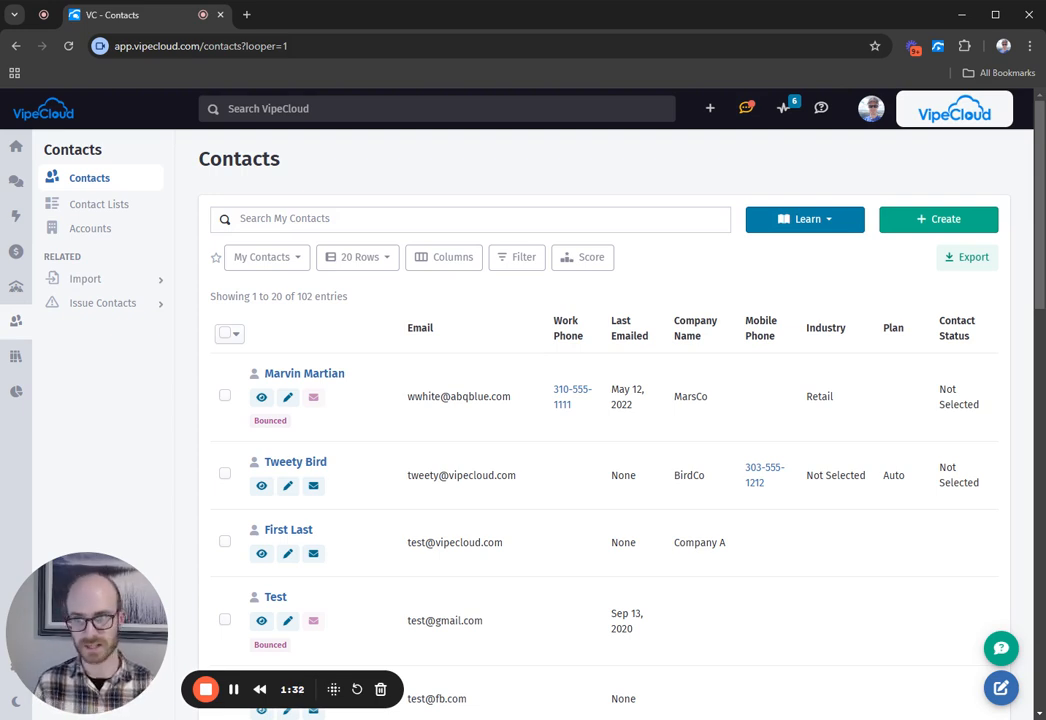
click(281, 262)
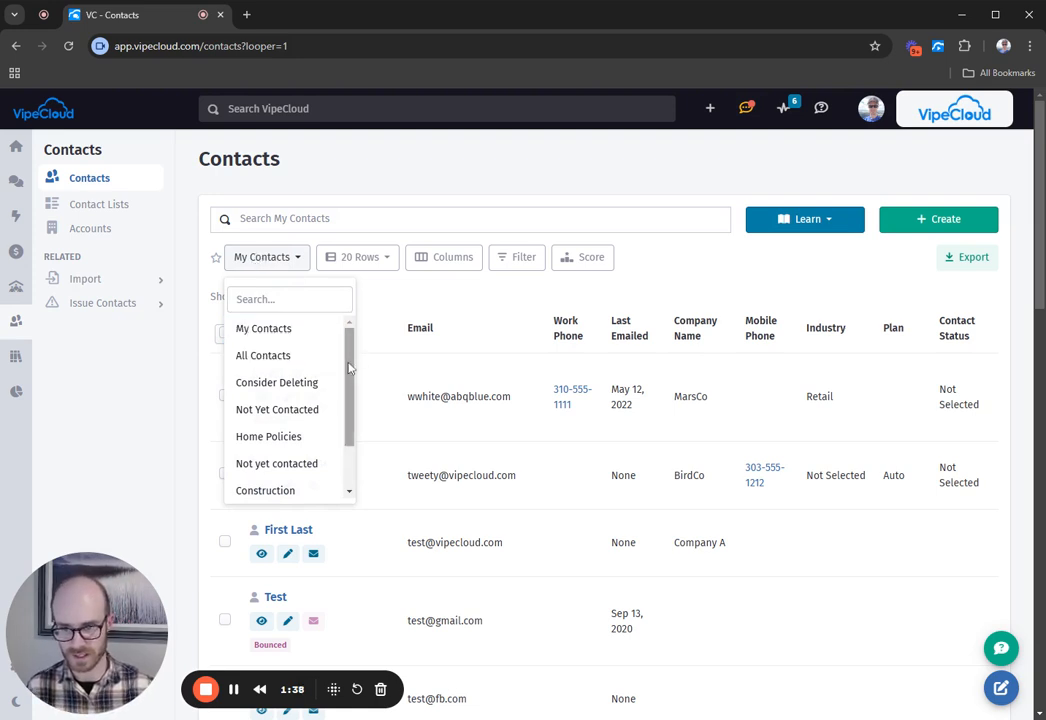
scroll(295, 380, down, 1)
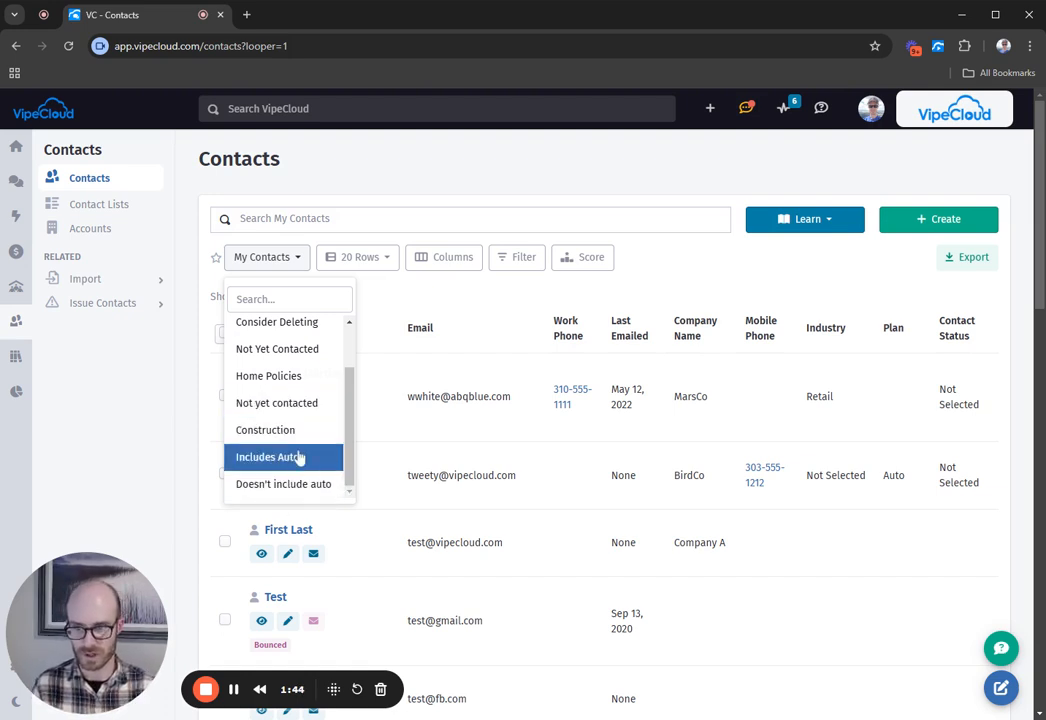
scroll(266, 457, up, 2)
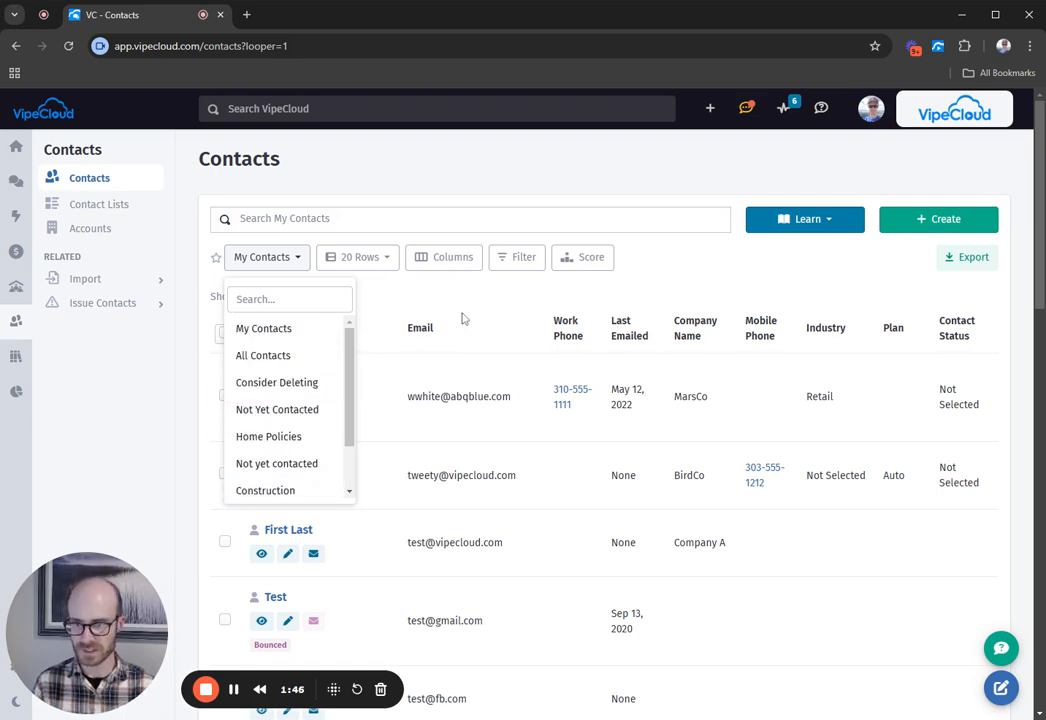
scroll(290, 420, down, 2)
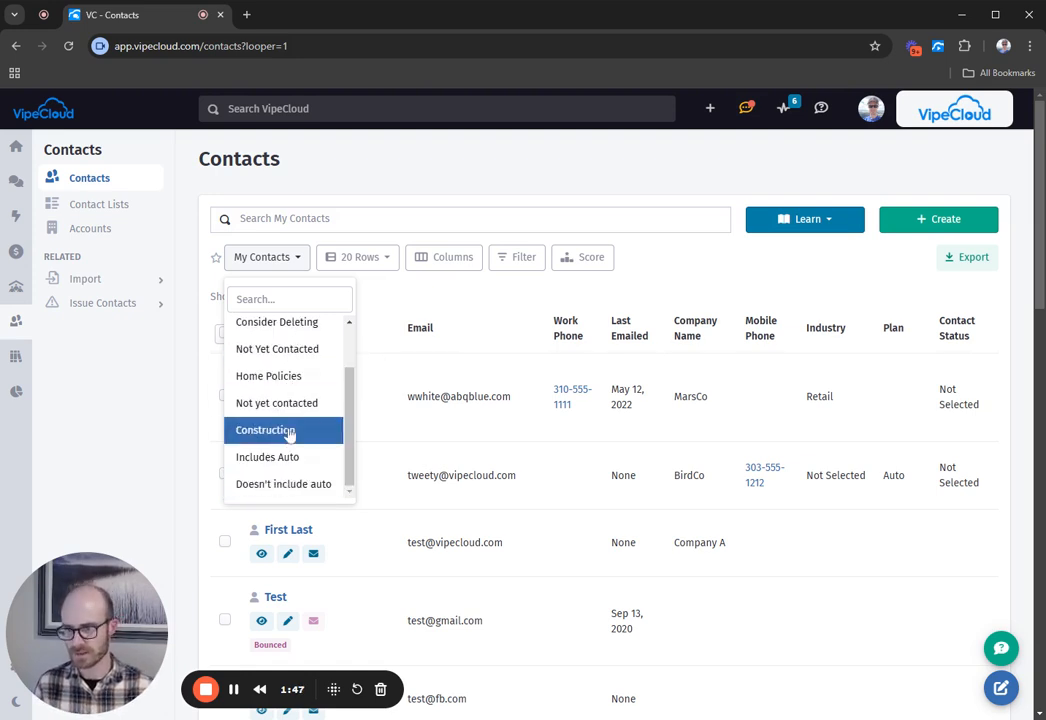
click(288, 431)
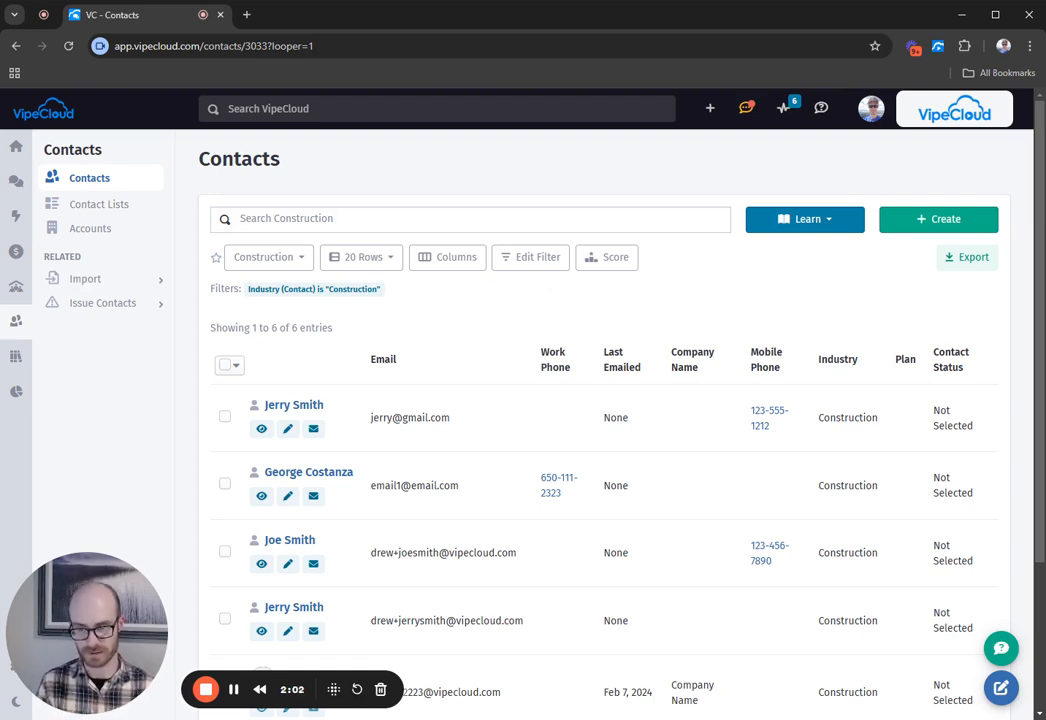
- Return the list to My Contacts and start a filter view named "New filter view"
click(270, 257)
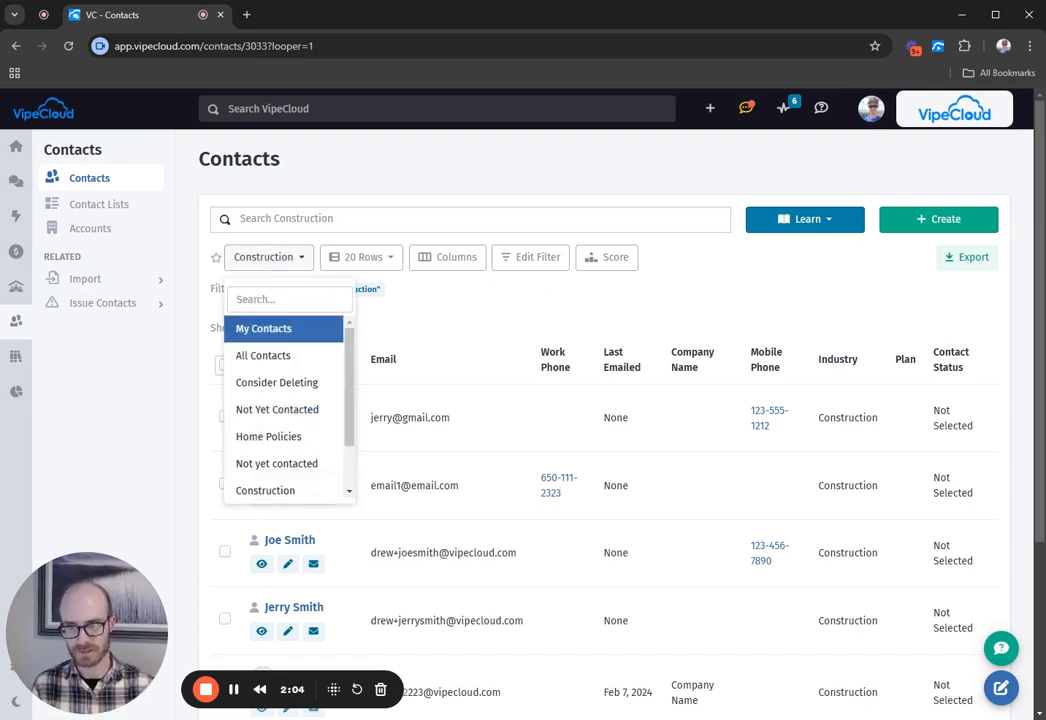
click(277, 340)
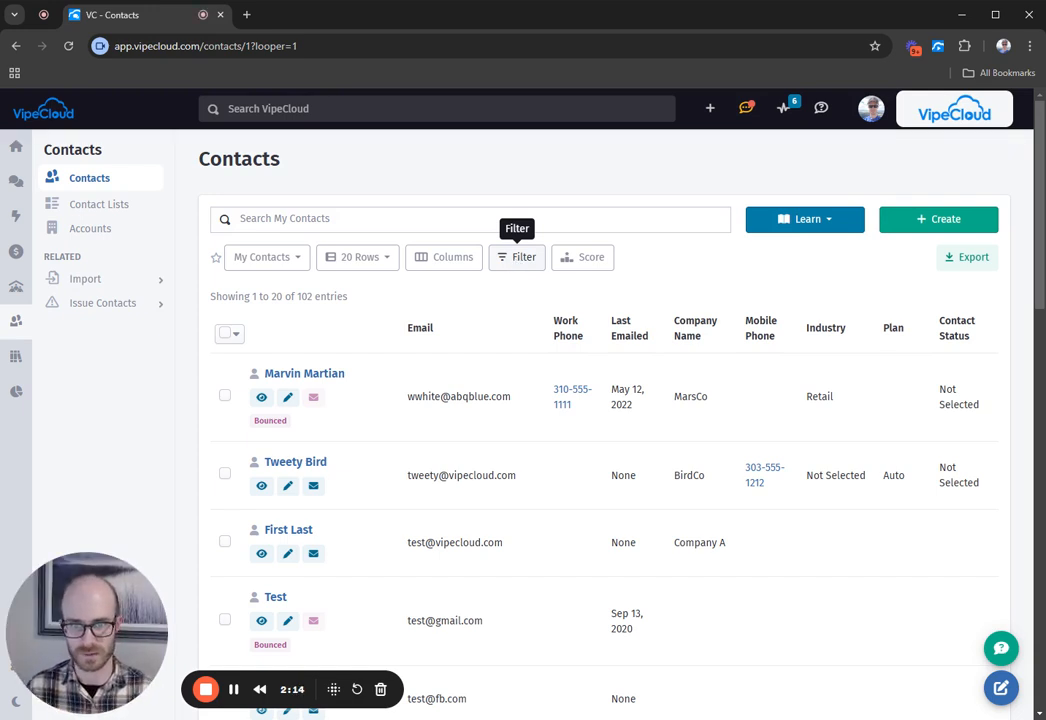
click(516, 258)
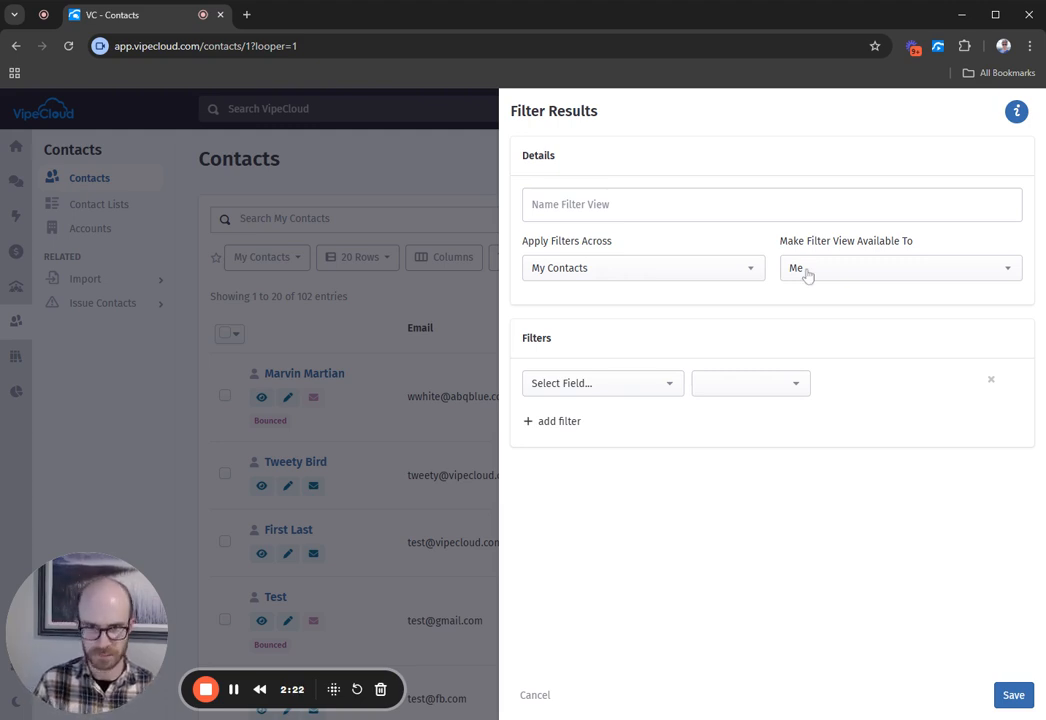
click(601, 205)
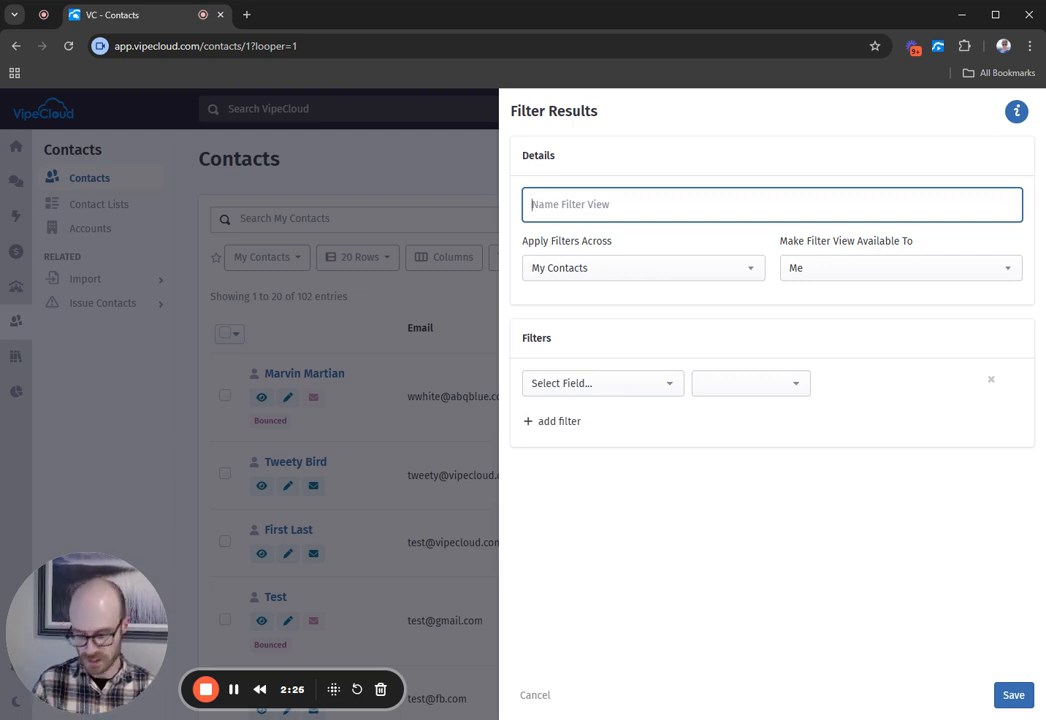
text(New filter view)
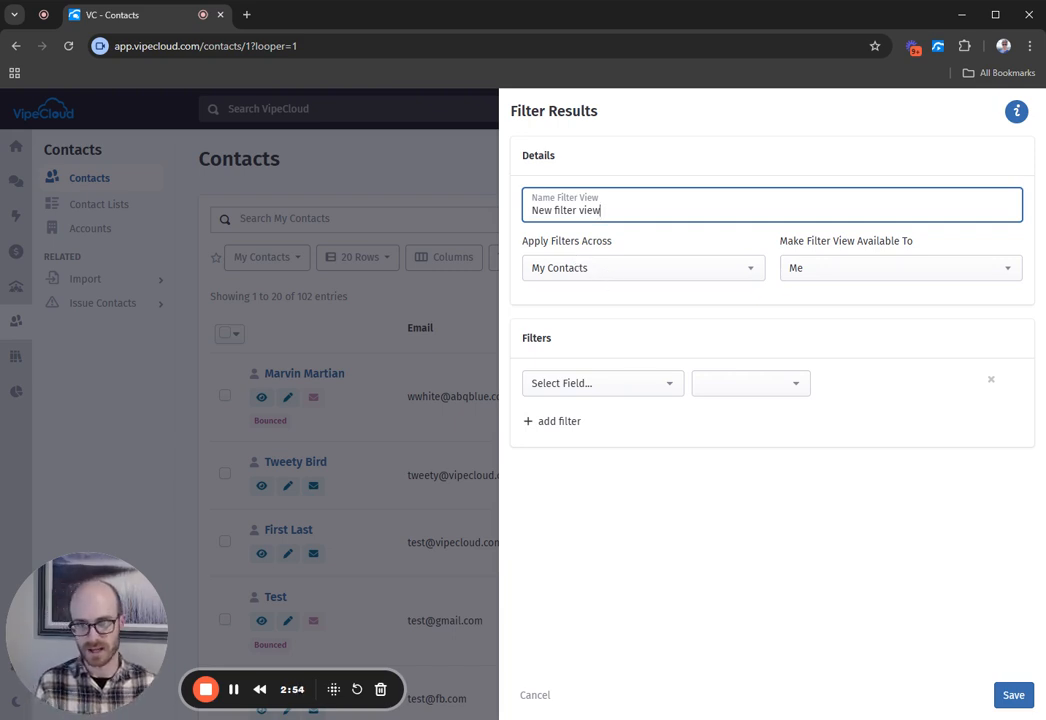
- Review the choices for which contacts the filter applies across and which users can access the view
click(605, 272)
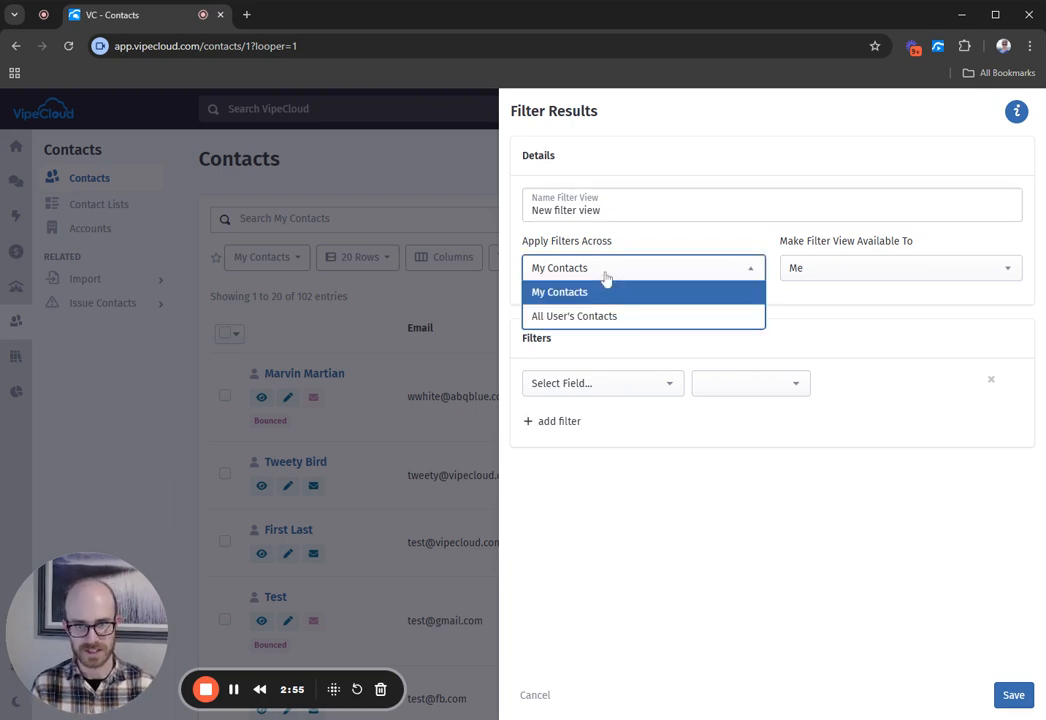
click(700, 245)
click(862, 270)
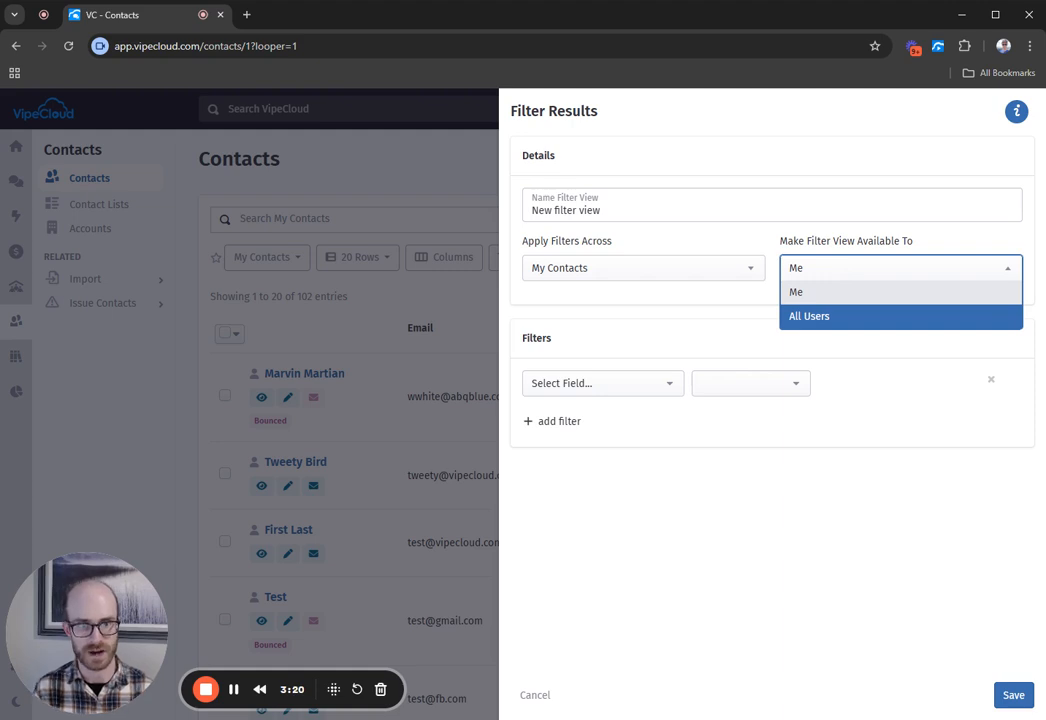
click(667, 319)
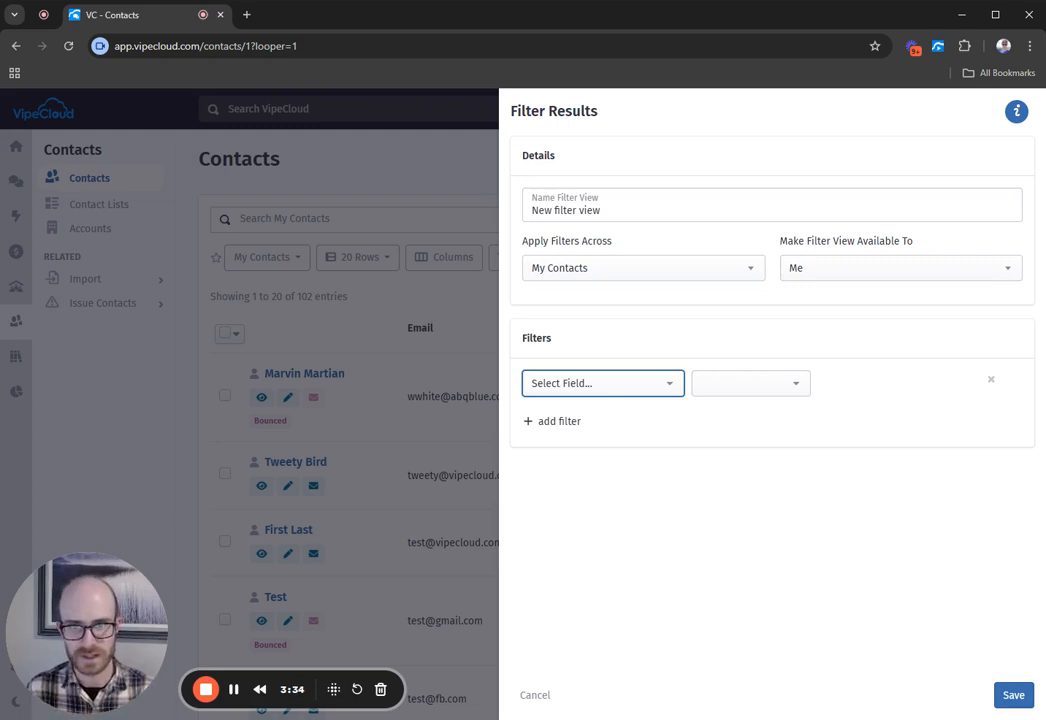
- Add the conditions City (Contact - Standard) Is Philadelphia and Industry (Contact - Custom) Is Retail
click(595, 366)
click(868, 385)
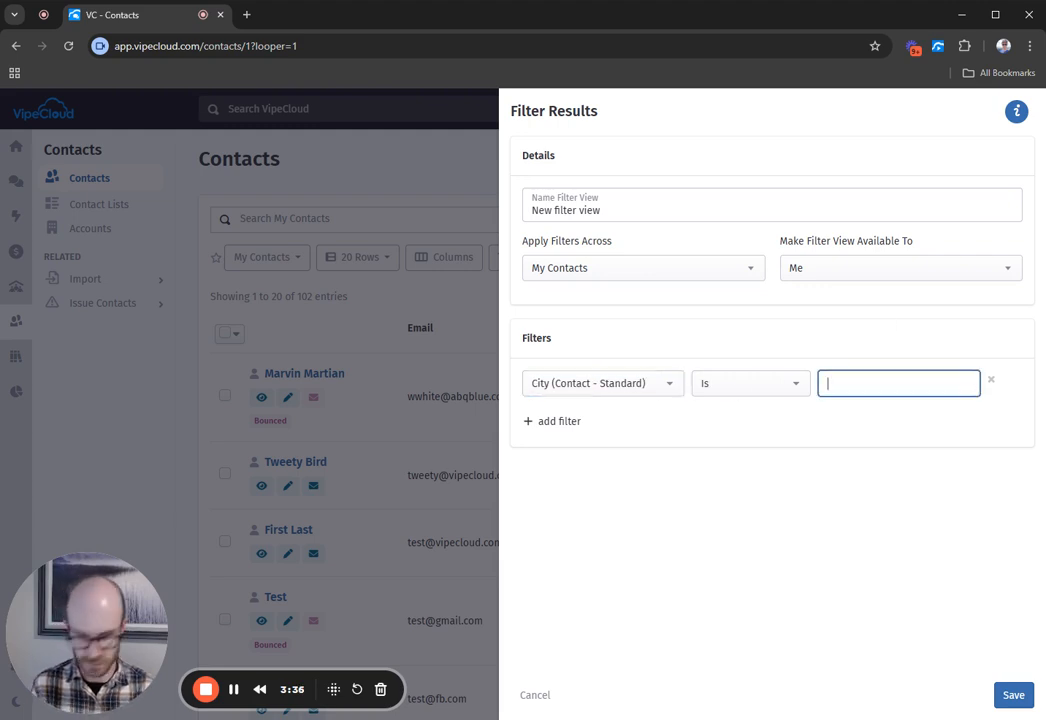
text(Philadelphia)
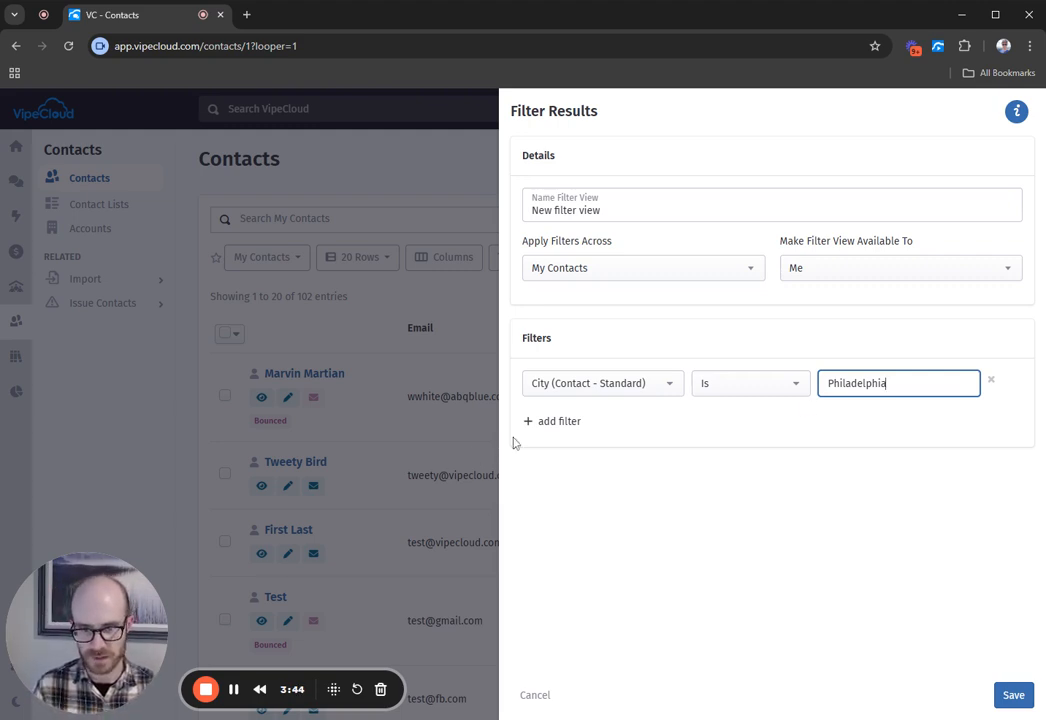
click(541, 424)
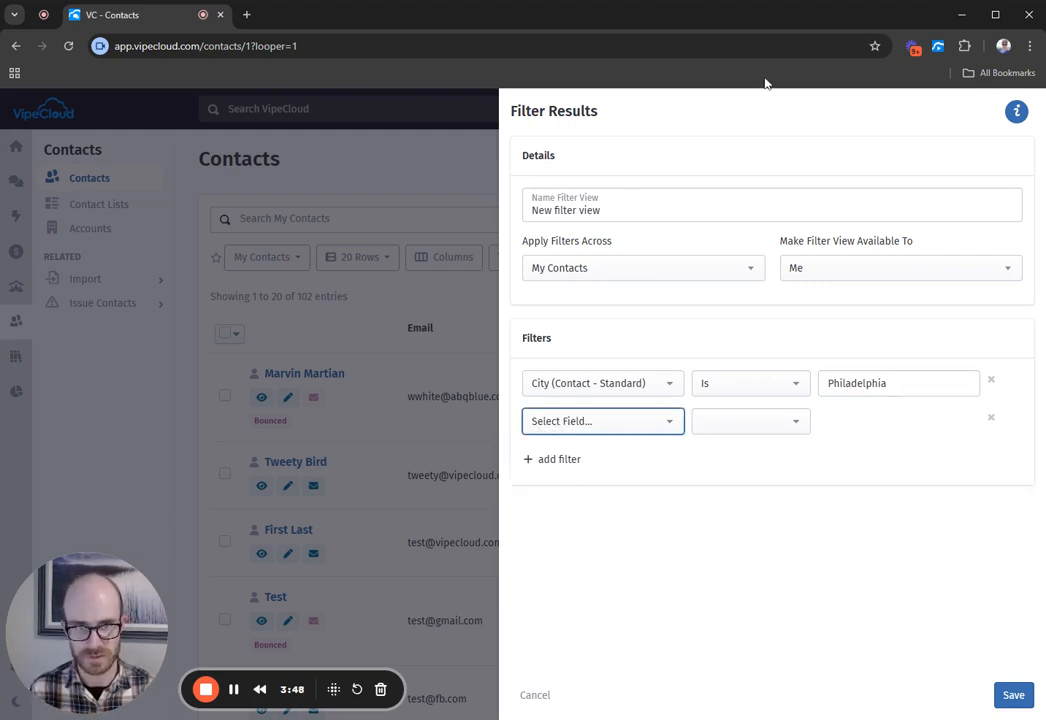
click(612, 343)
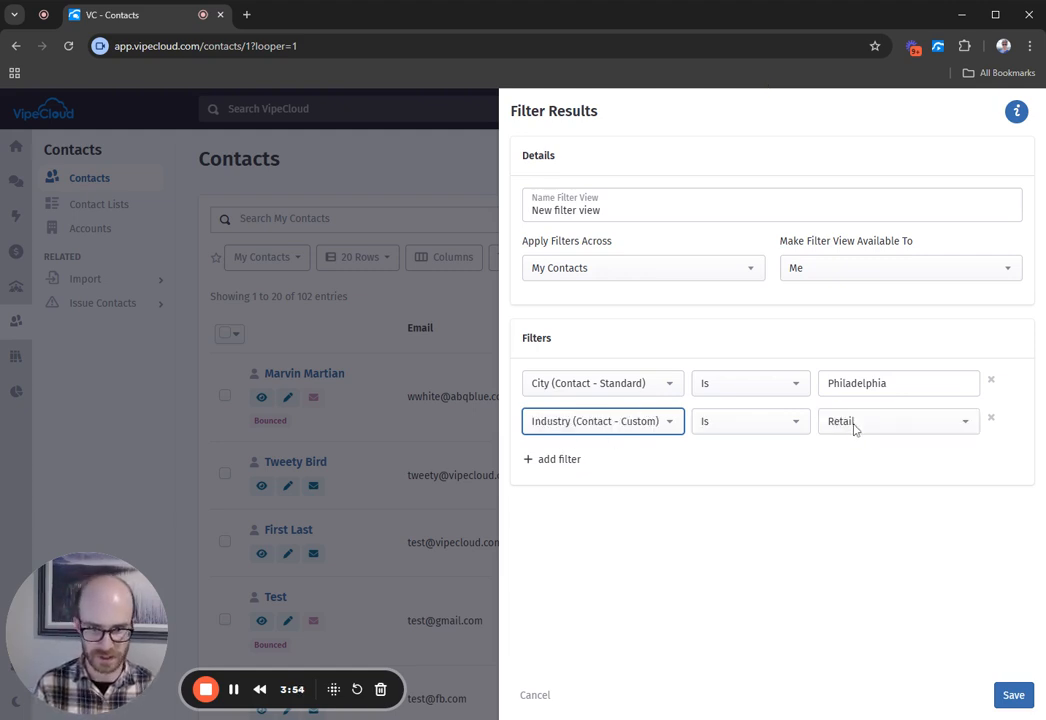
- Try other operators on the City condition, ending with Does Not Include, and discard the new filter view
click(763, 388)
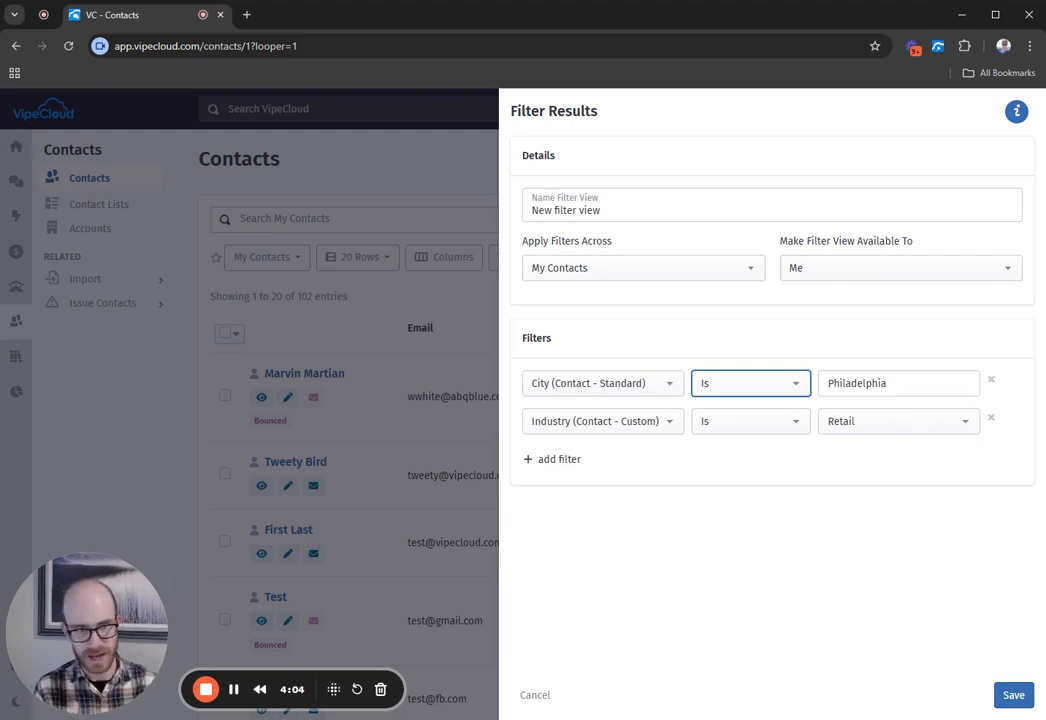
key(Down)
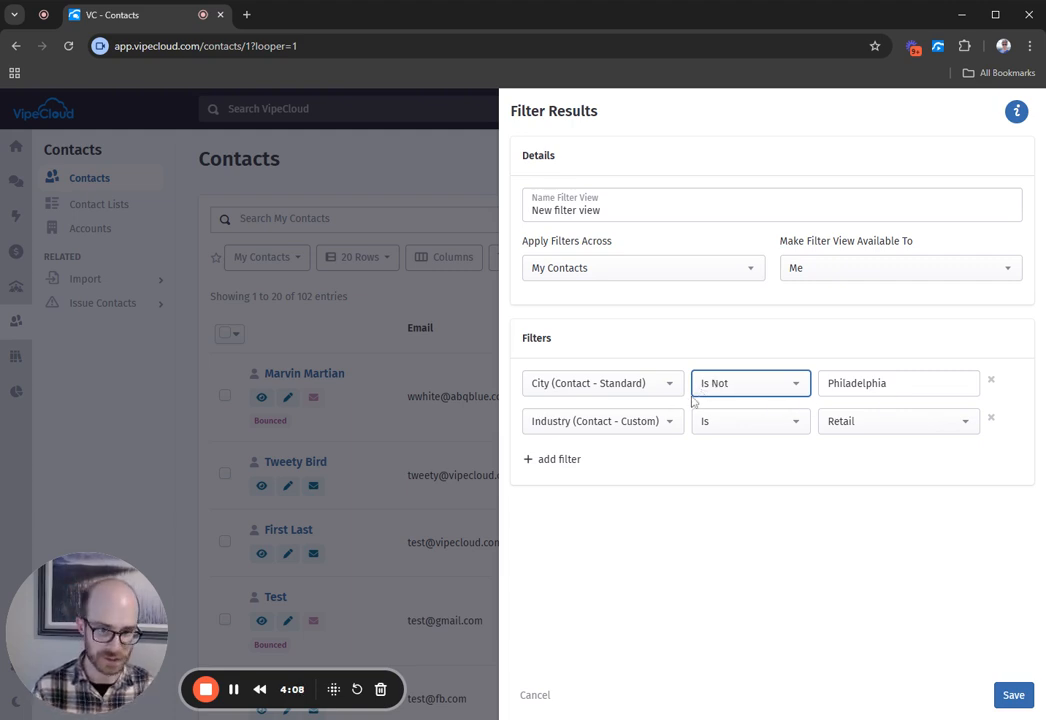
key(Down)
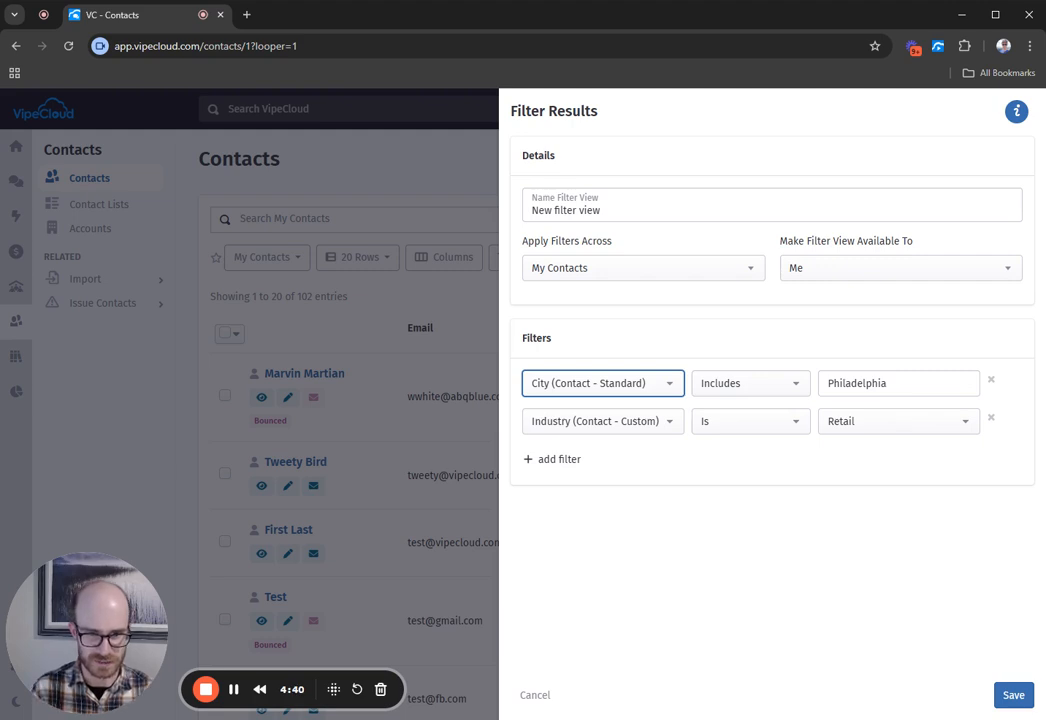
click(754, 387)
click(742, 403)
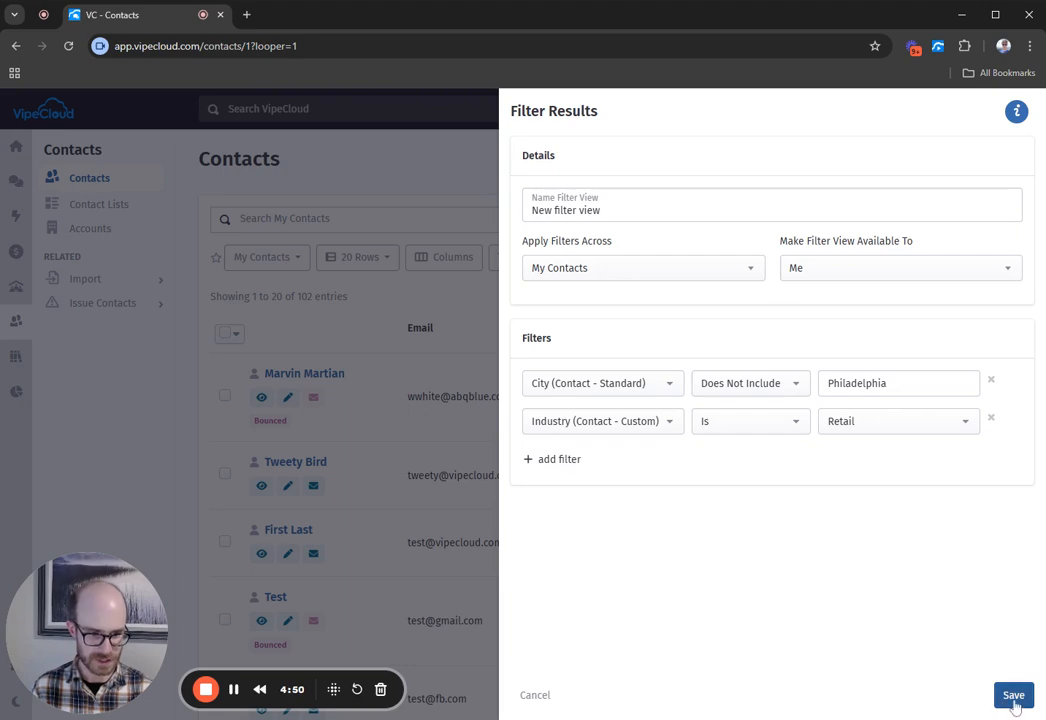
click(537, 694)
- Switch the contacts list from My Contacts to the Construction filter view
click(266, 258)
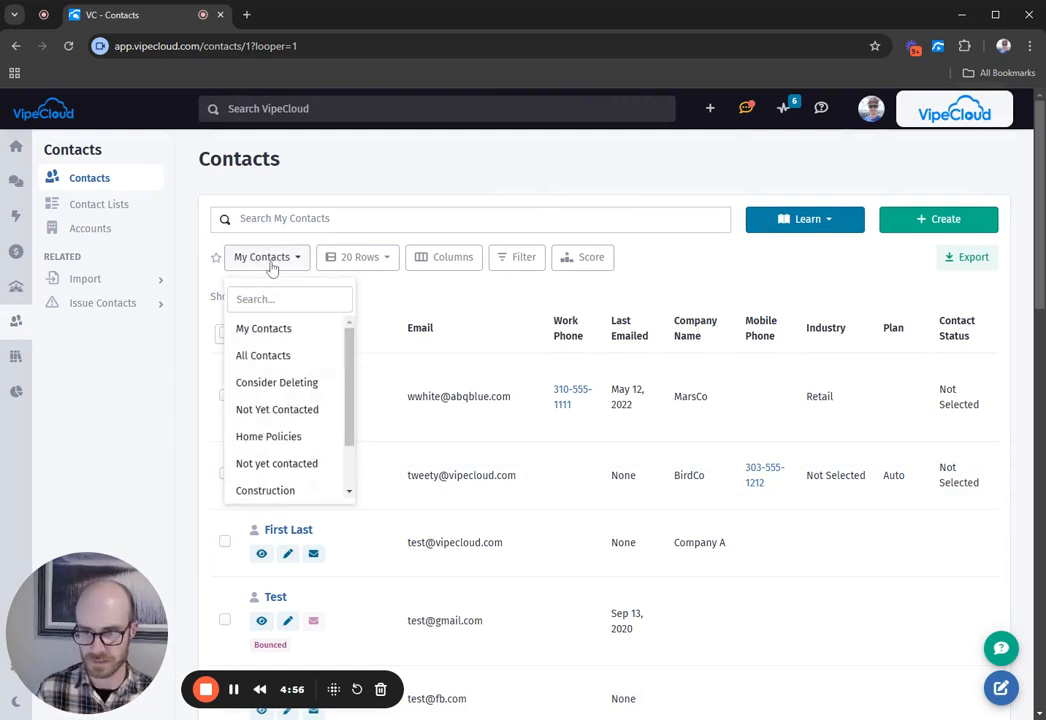
drag(352, 385, 343, 489)
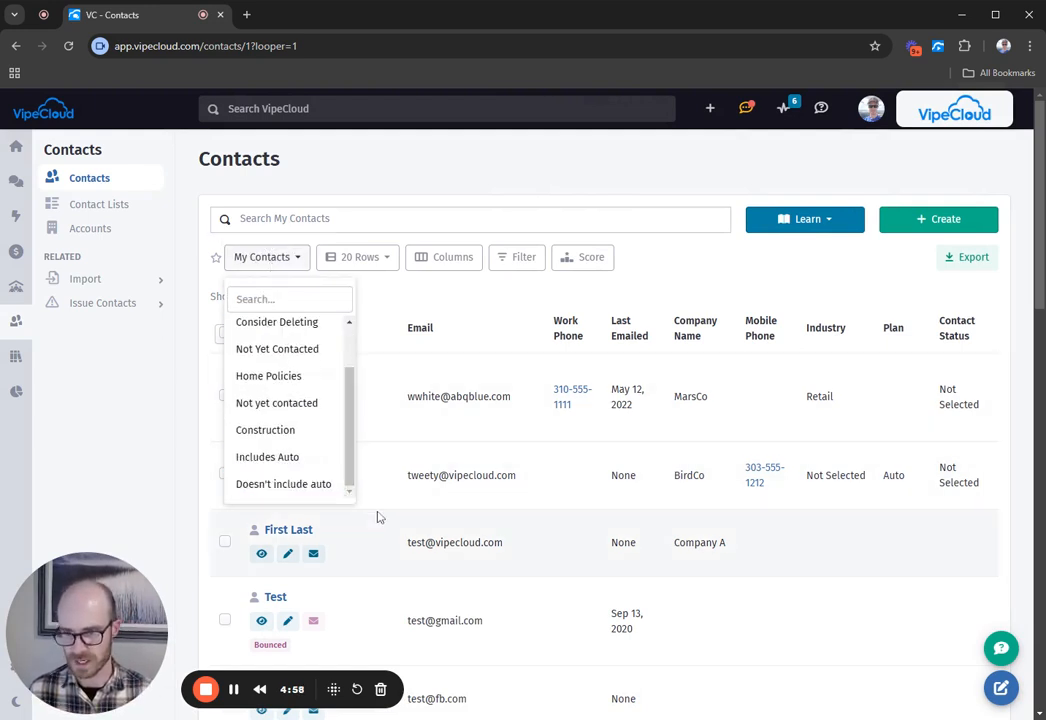
click(270, 432)
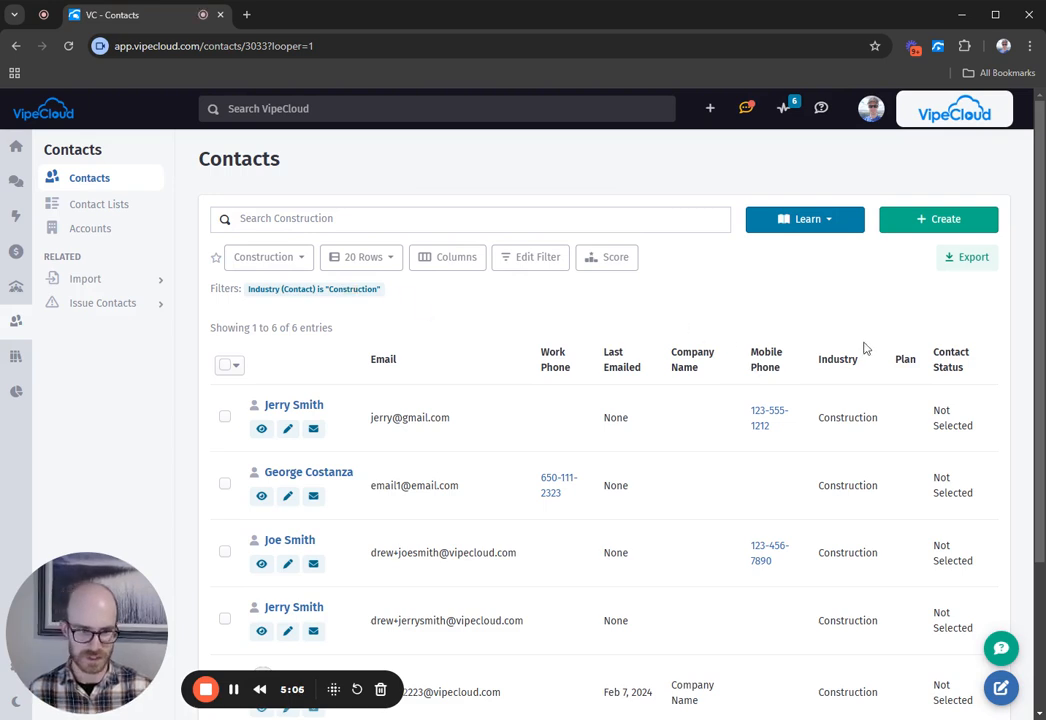
- Examine the Industry values of the Construction contacts and the filter condition applied to the list
click(813, 415)
scroll(813, 415, down, 2)
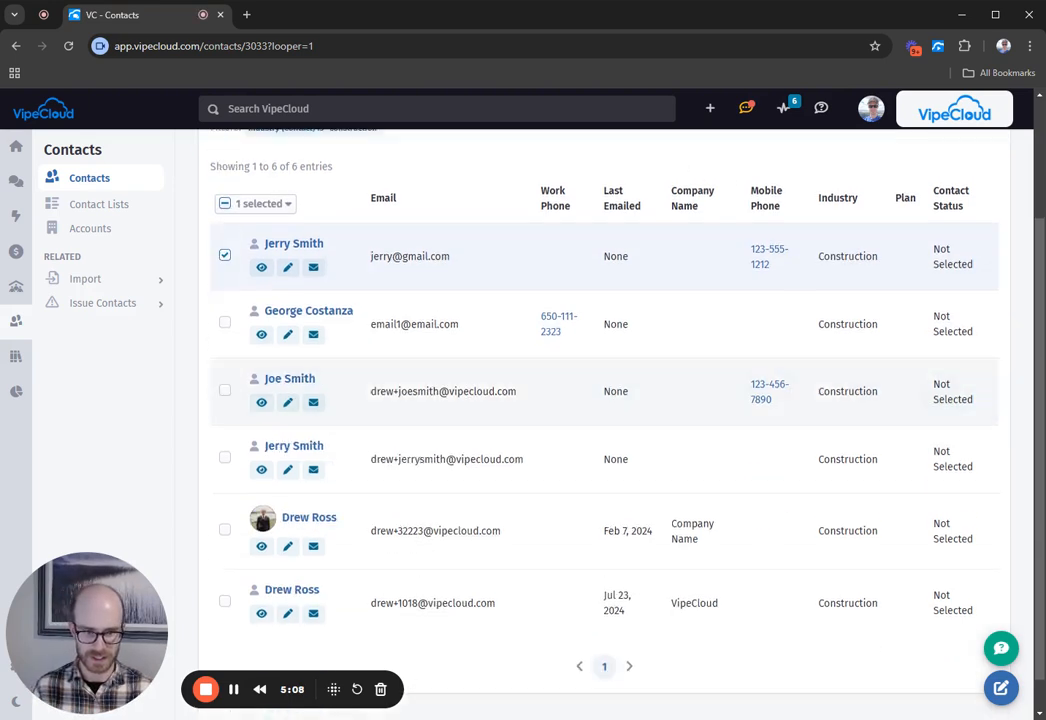
scroll(857, 403, up, 2)
scroll(852, 413, down, 2)
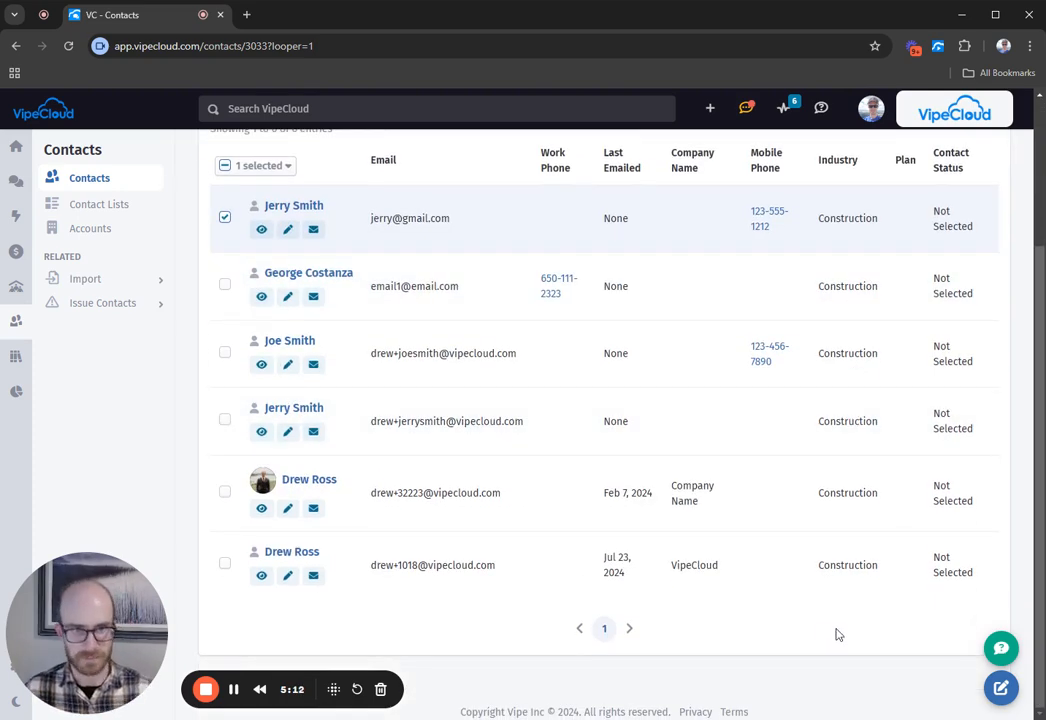
scroll(838, 635, up, 2)
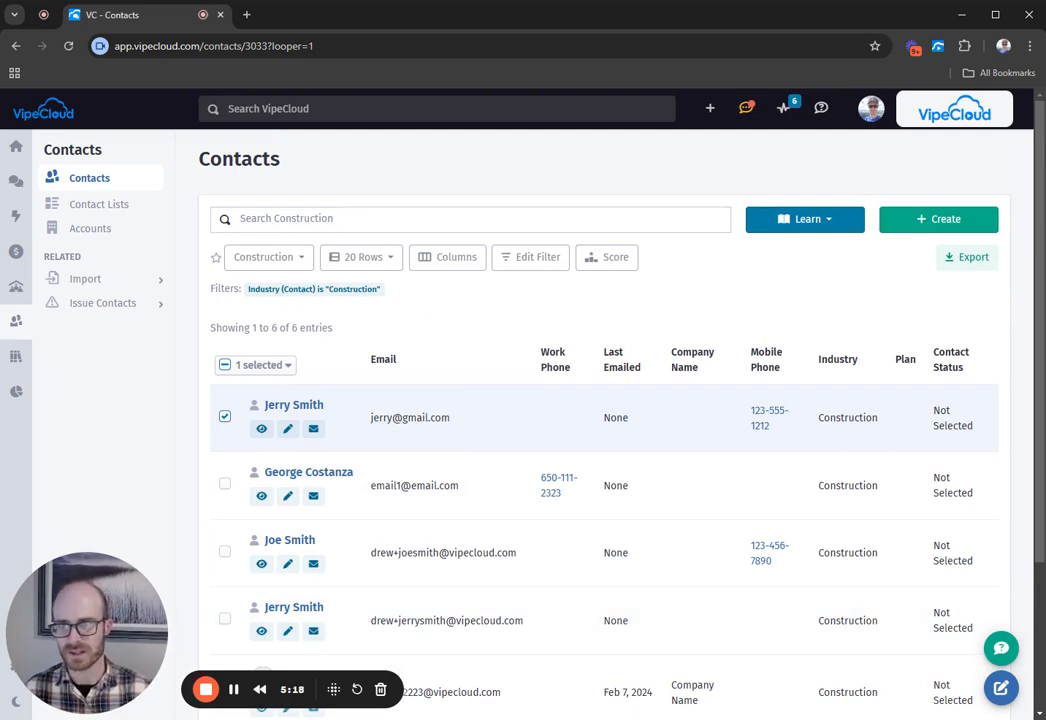
drag(207, 289, 389, 304)
click(377, 306)
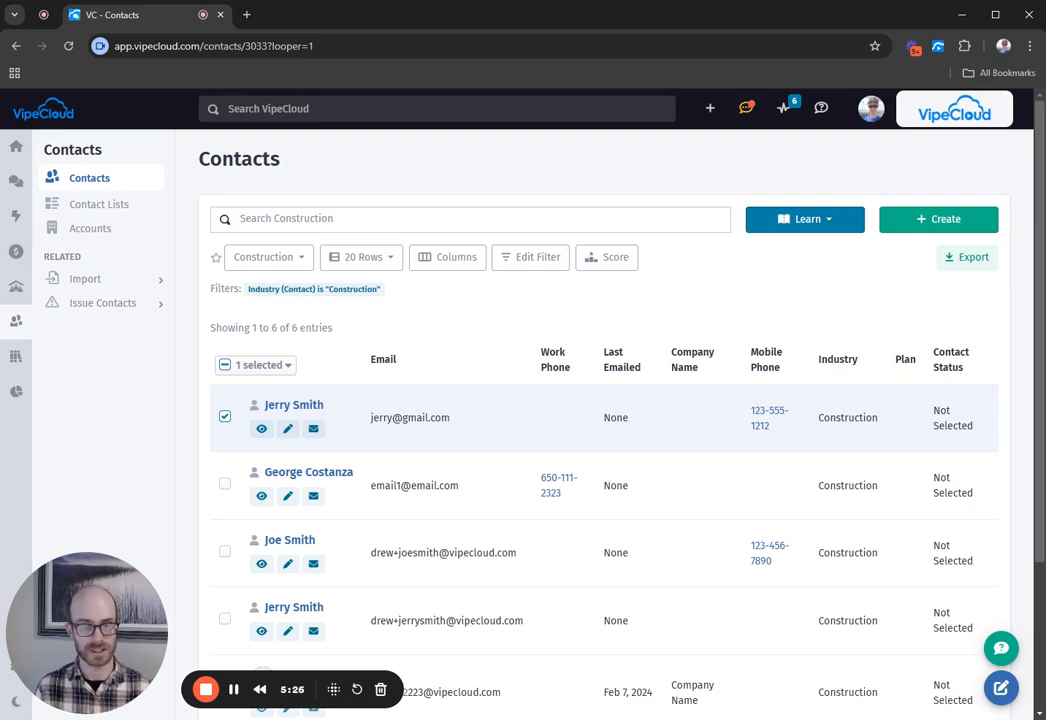
- Apply the Includes Auto filter view and examine the Plan values of the listed contacts
click(295, 258)
scroll(295, 355, down, 3)
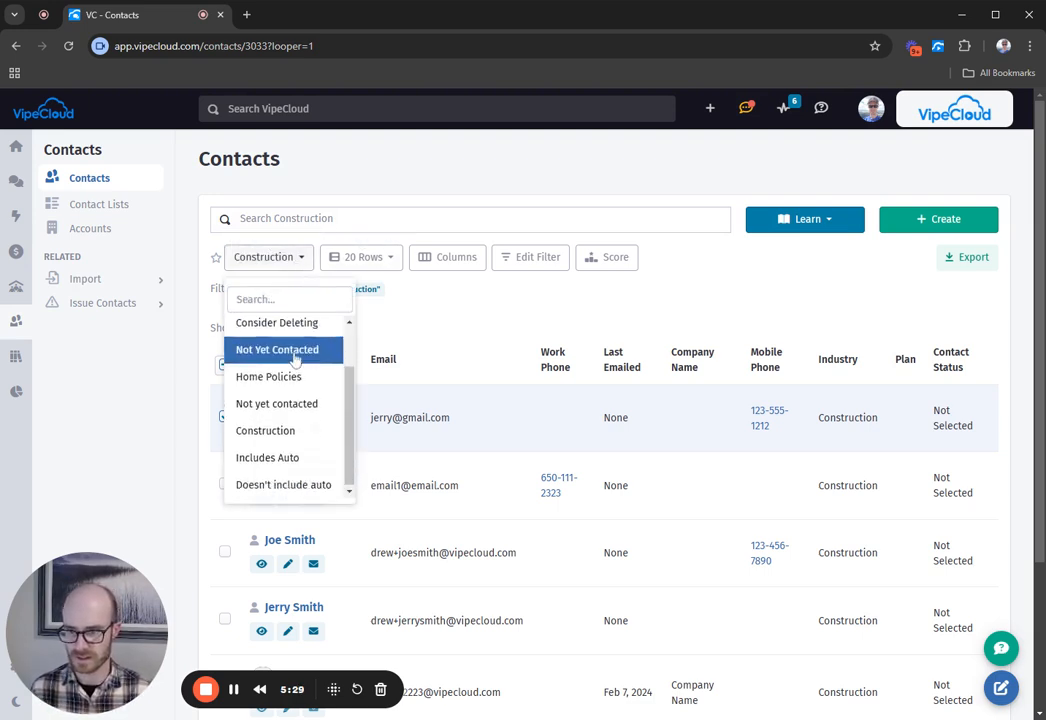
click(269, 460)
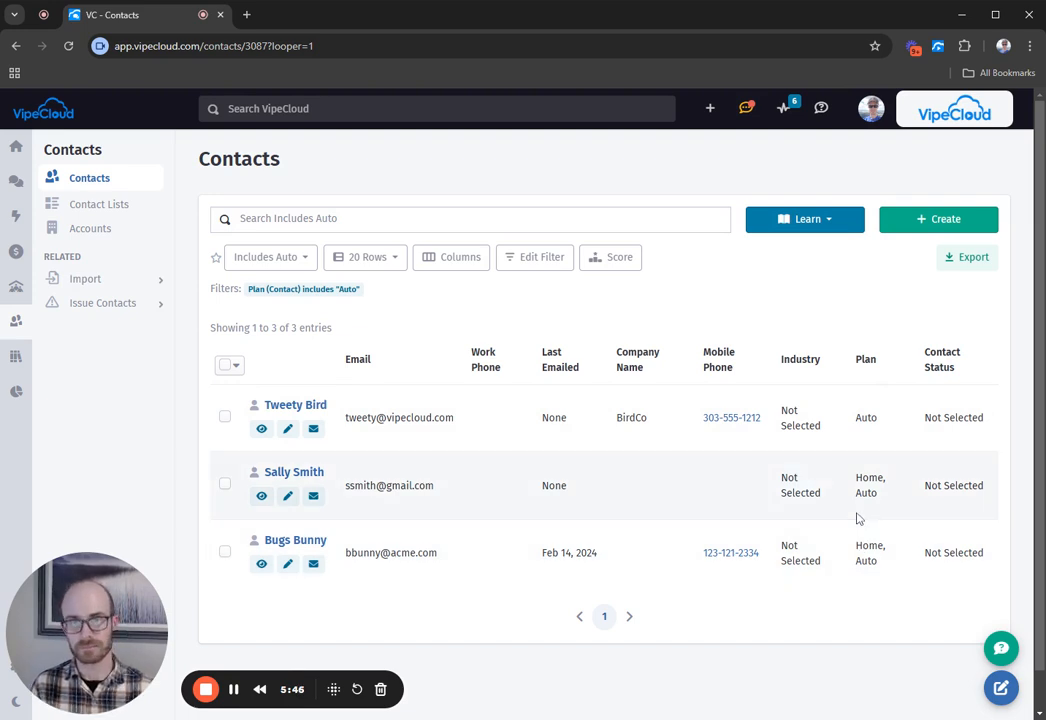
click(865, 417)
click(868, 493)
drag(865, 478, 887, 479)
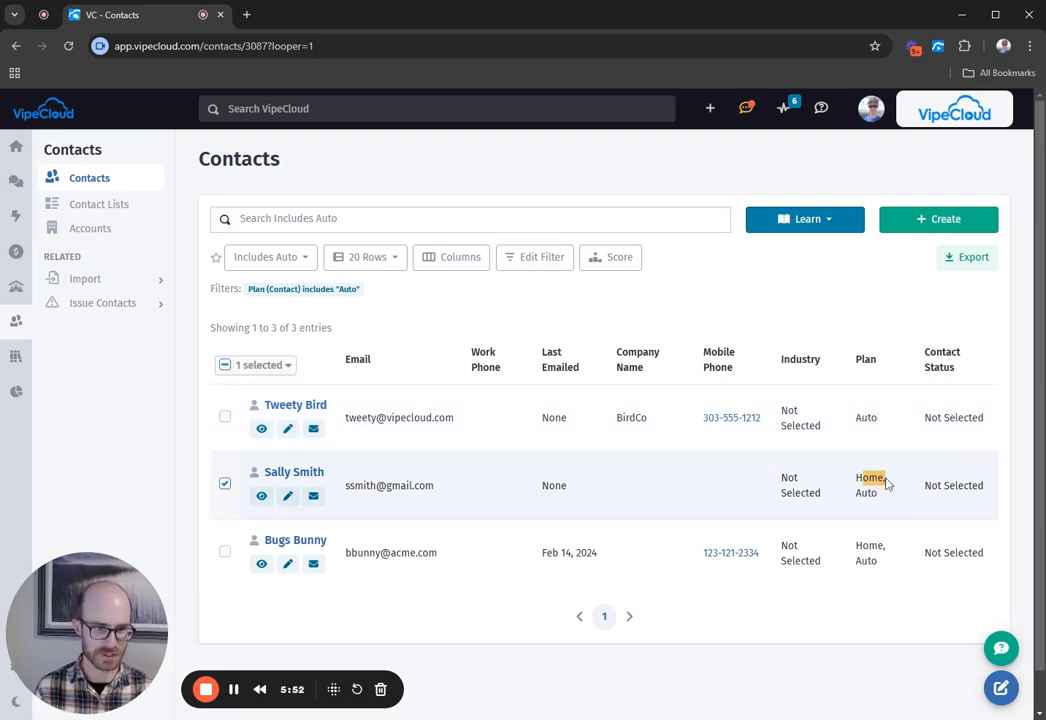
click(870, 482)
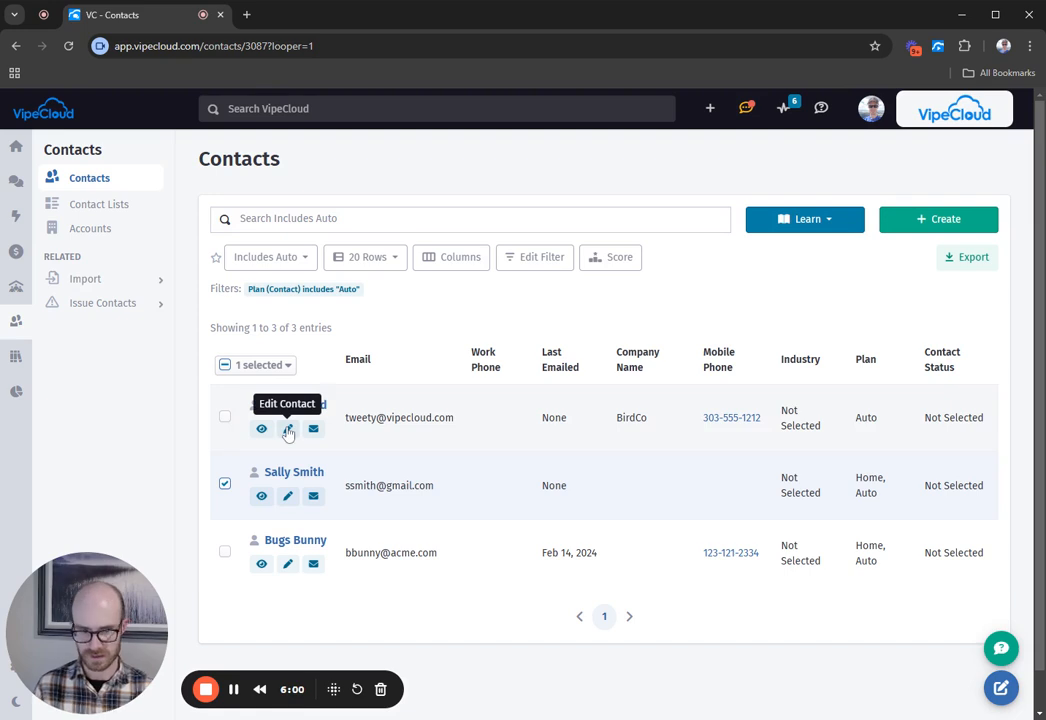
- Switch the contacts list to the "Doesn't include auto" filter view
click(272, 261)
scroll(284, 412, down, 5)
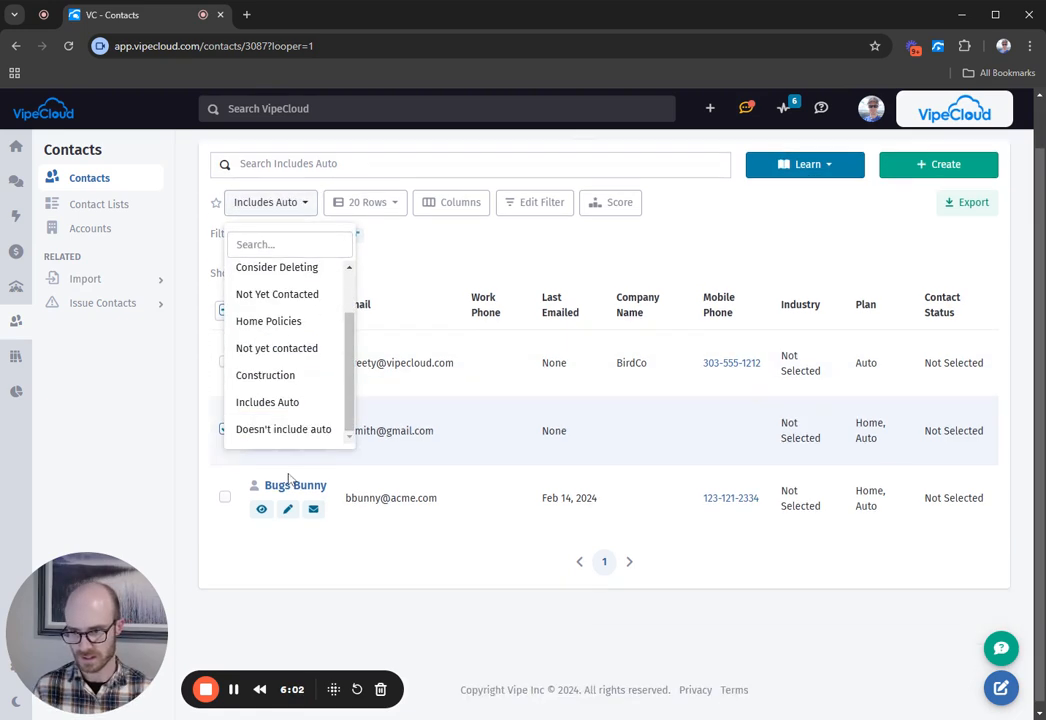
click(281, 443)
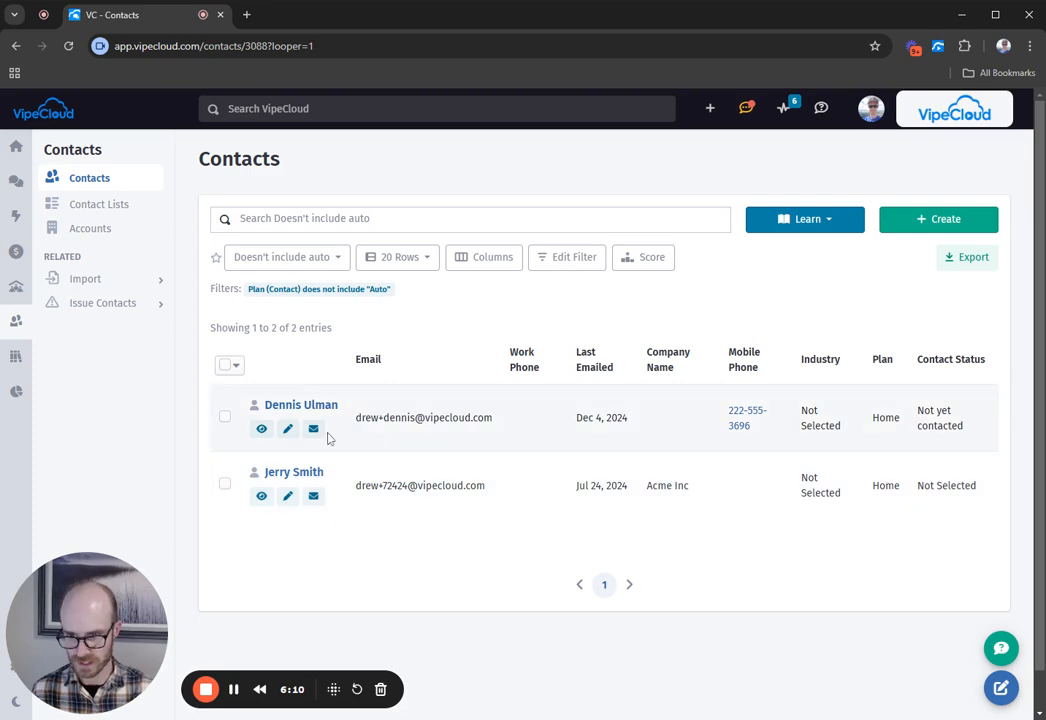
- Edit the first listed contact, add Auto to its Plan custom field alongside Home, and save the contact
click(288, 430)
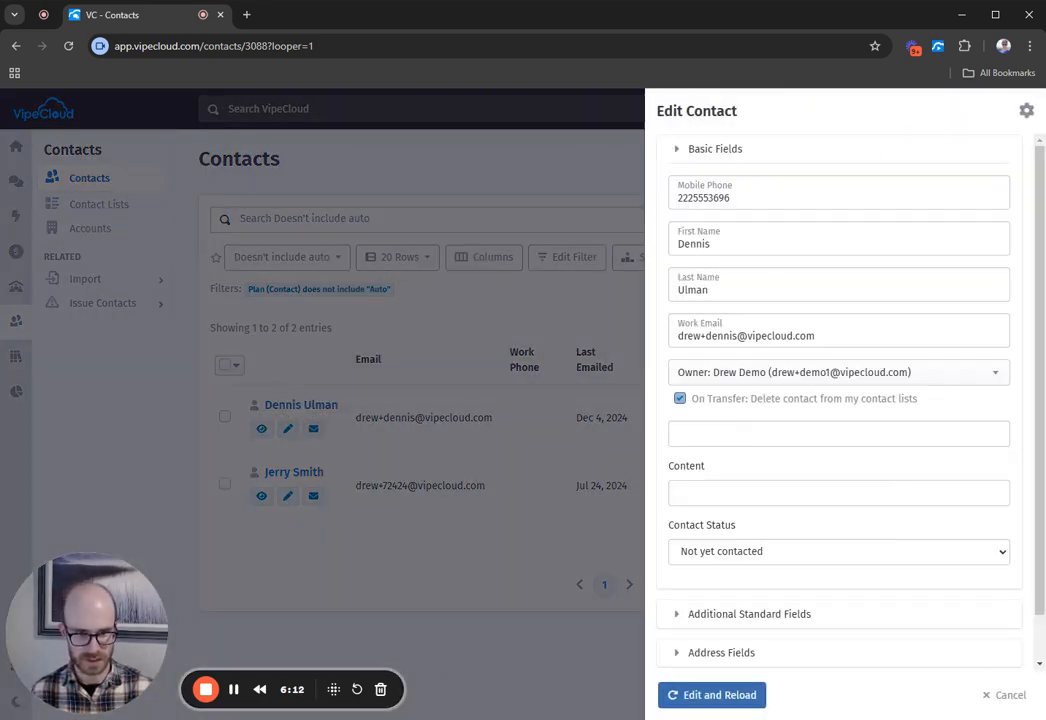
click(738, 643)
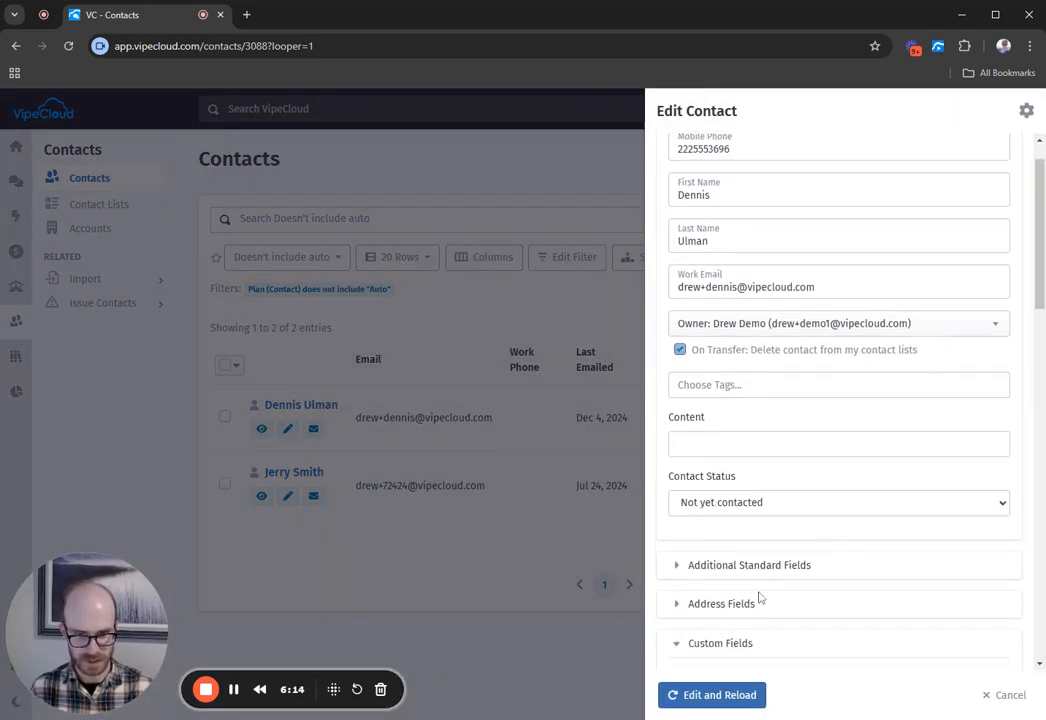
scroll(759, 598, down, 3)
scroll(757, 345, down, 4)
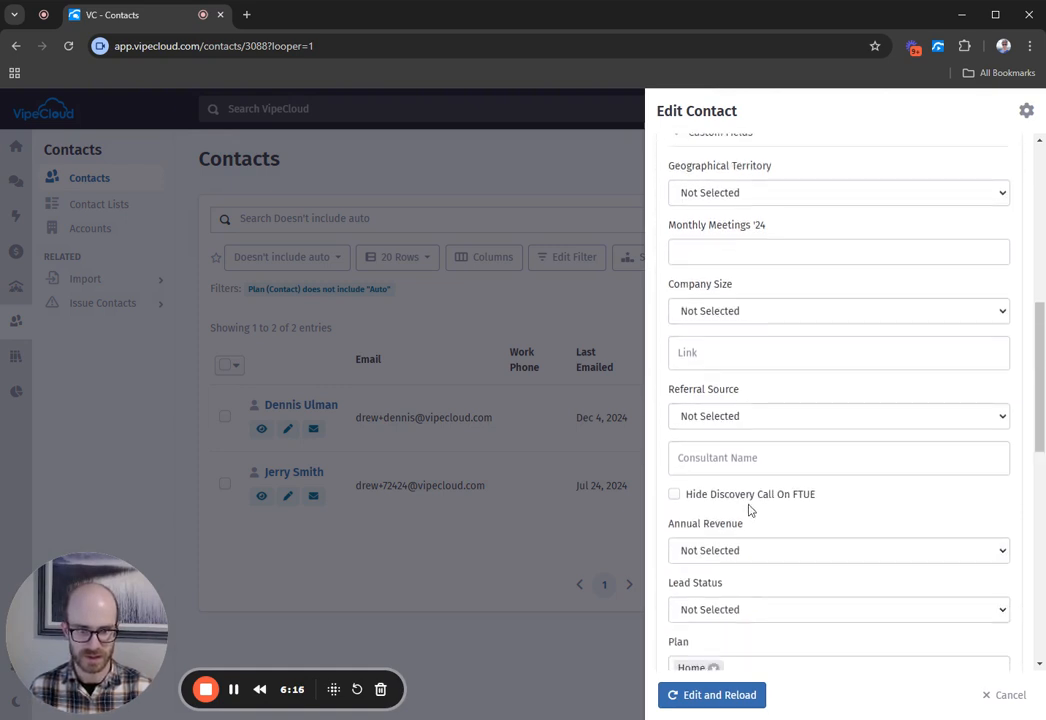
click(735, 449)
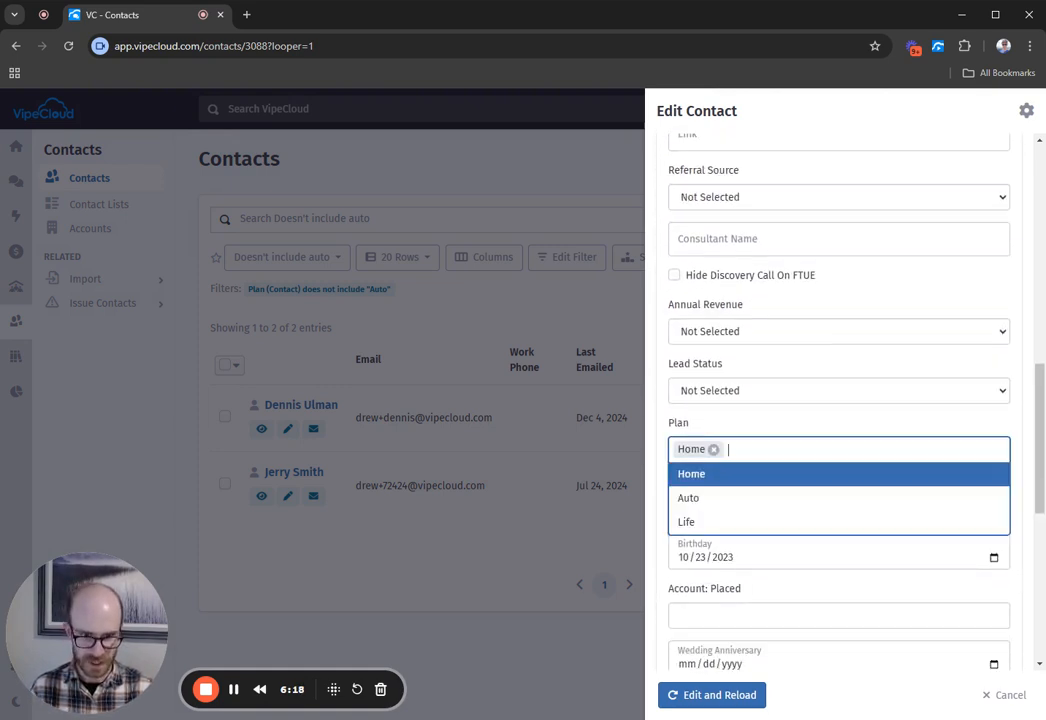
click(728, 496)
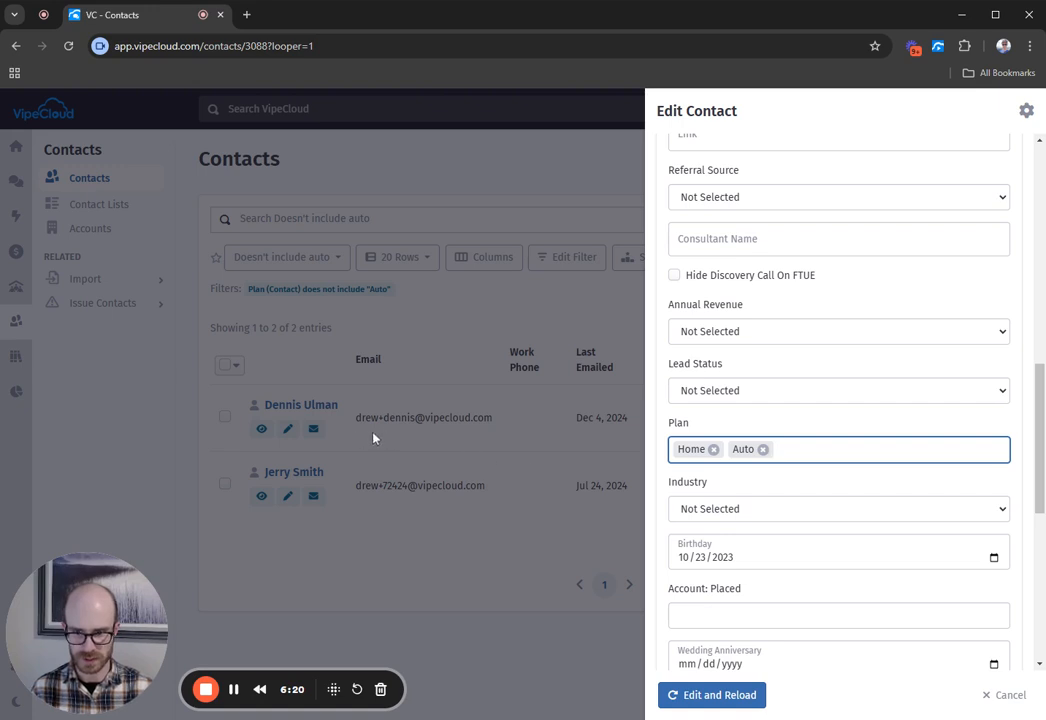
click(718, 695)
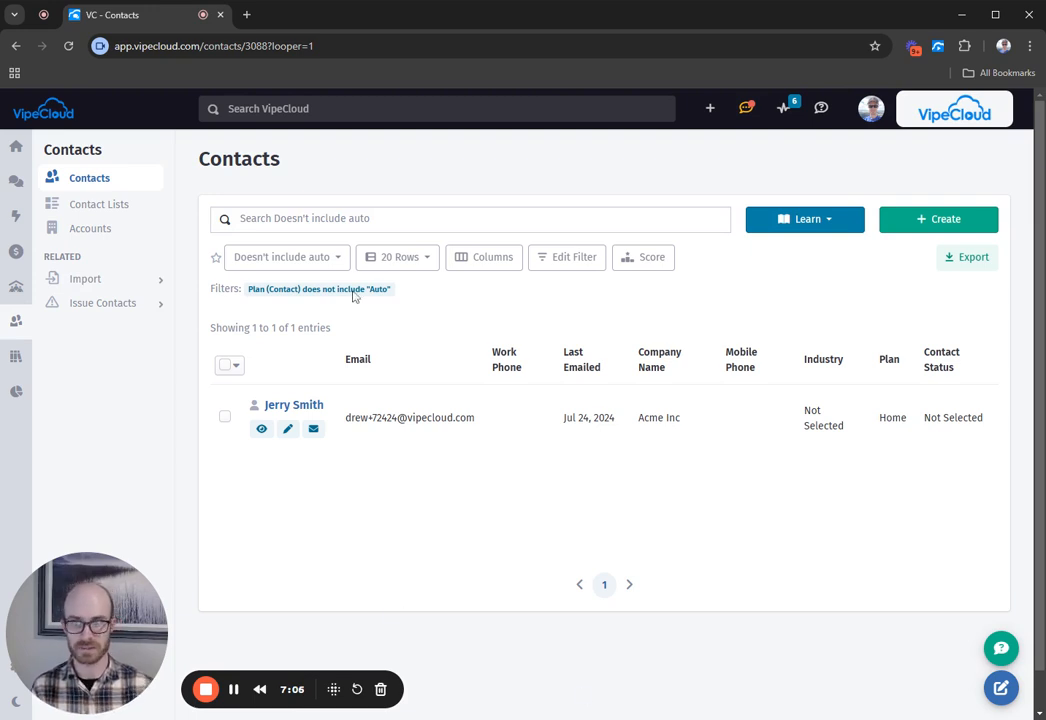
- Examine the Plan condition of the current filter view and look through the list of saved filter views
drag(248, 289, 397, 291)
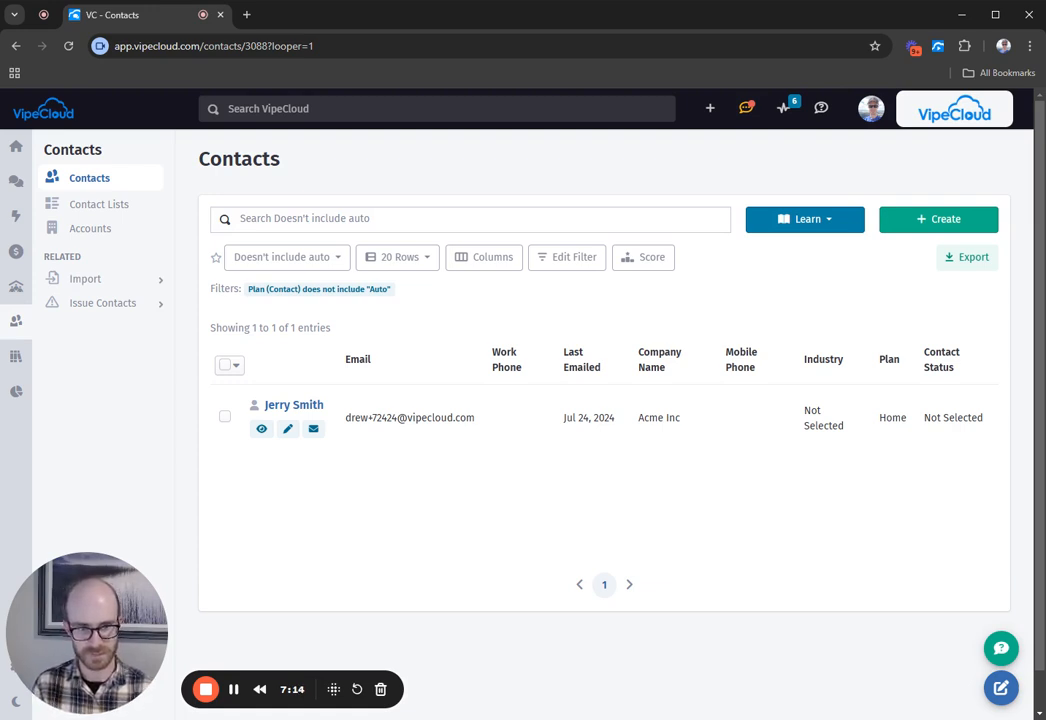
click(330, 269)
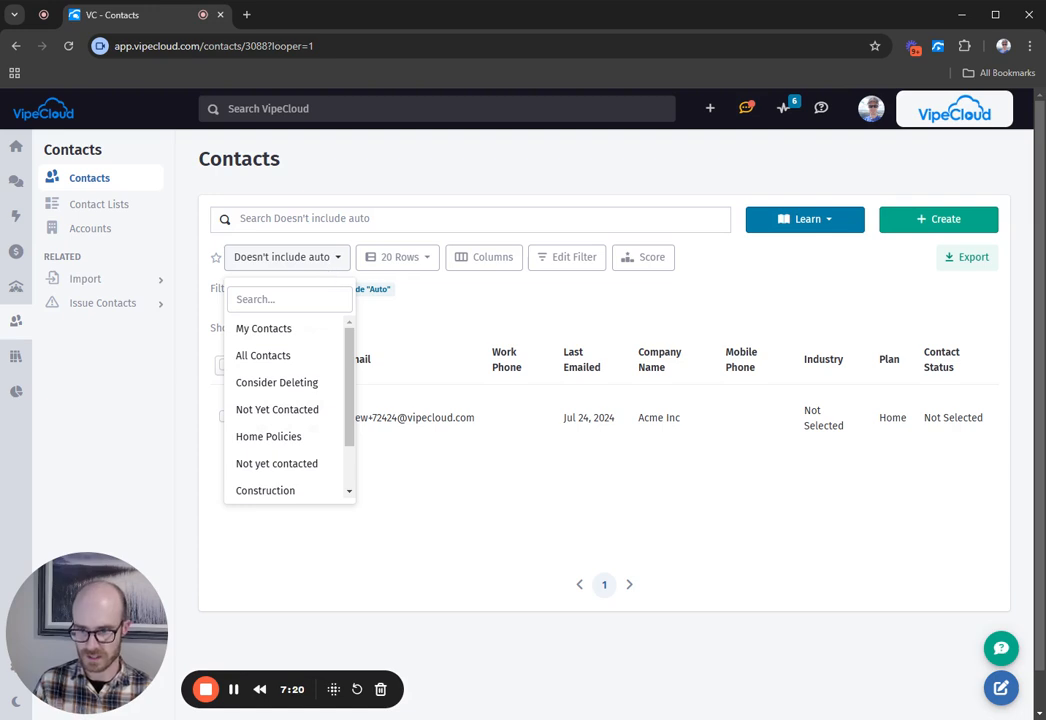
click(410, 293)
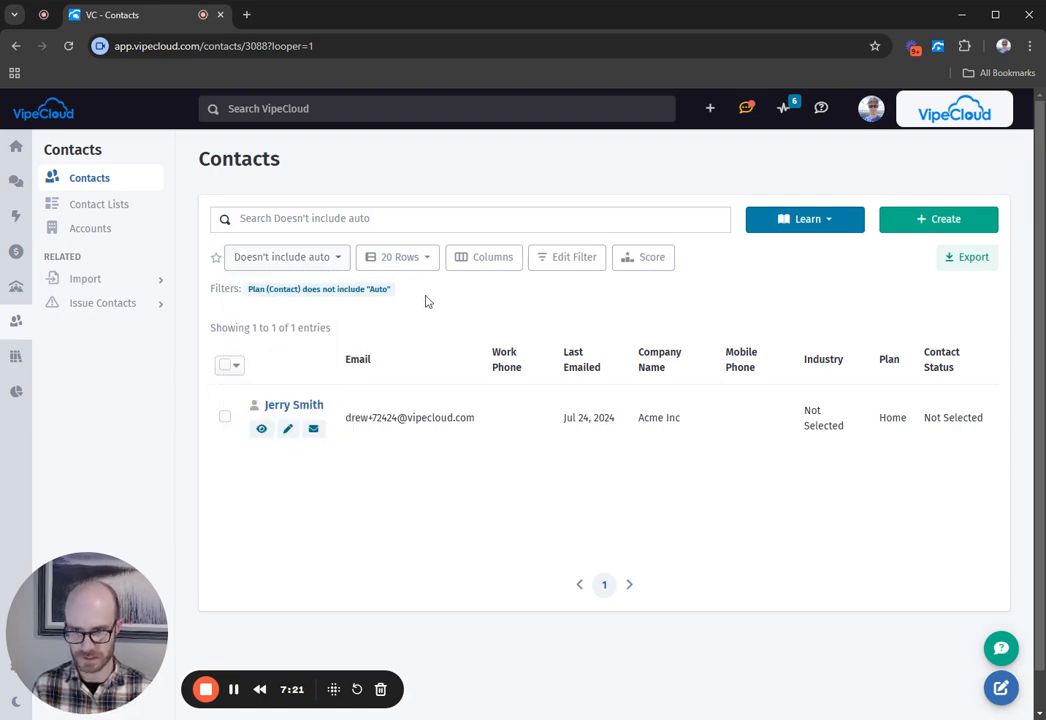
click(320, 270)
scroll(322, 402, down, 1)
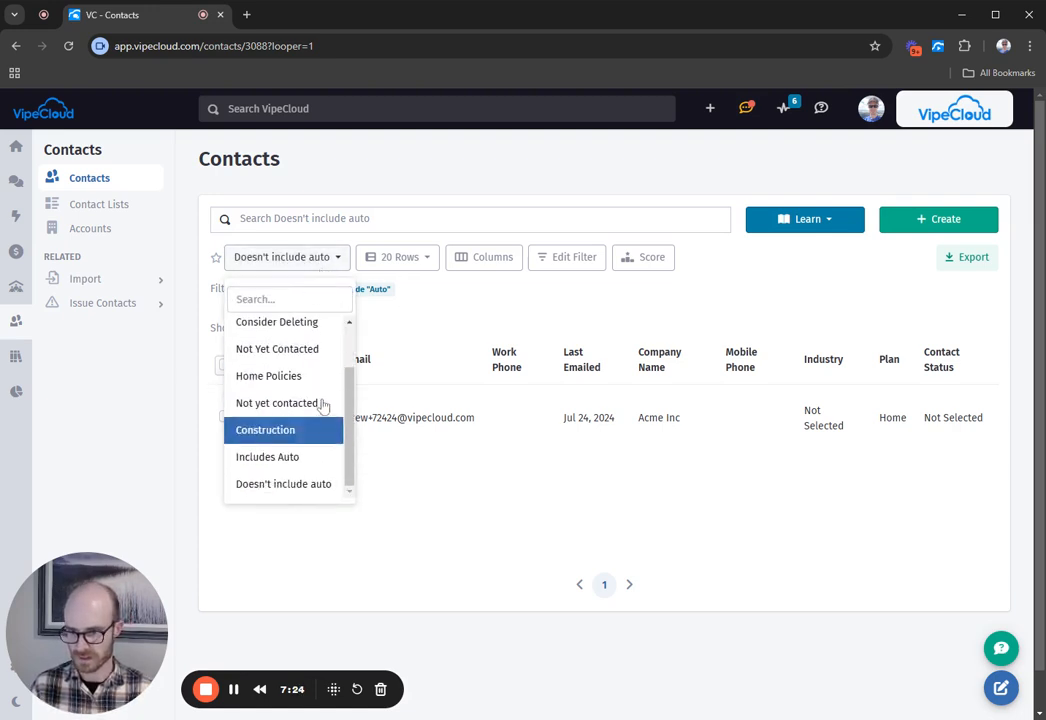
click(494, 326)
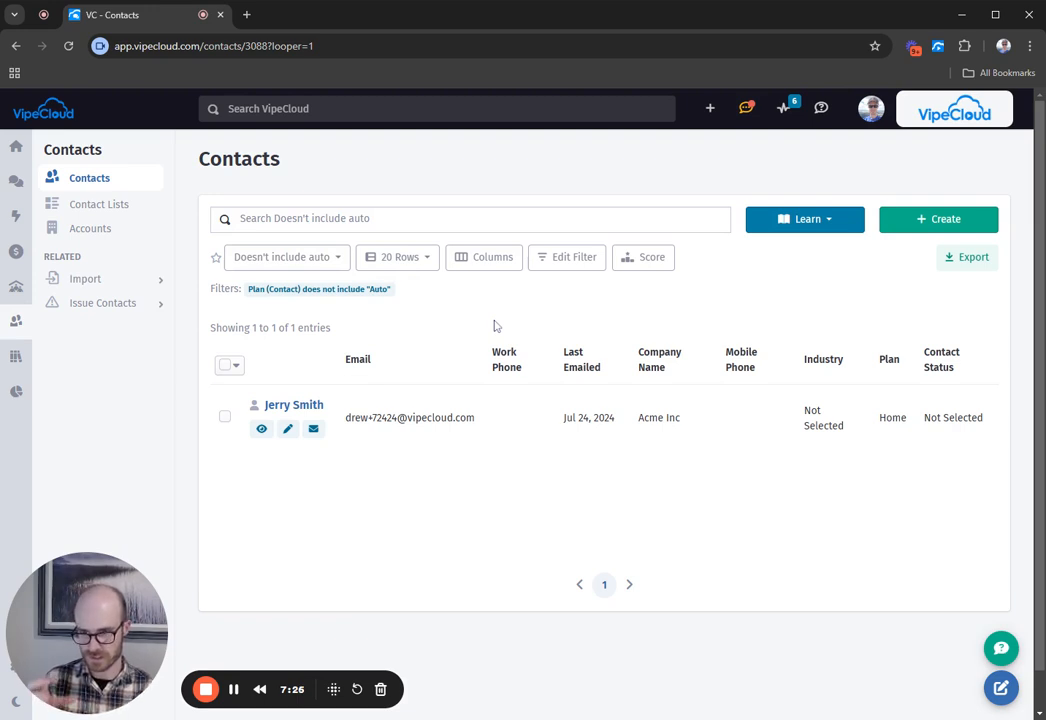
- Switch the contacts list from "Doesn't include auto" to the Construction filter view
click(300, 257)
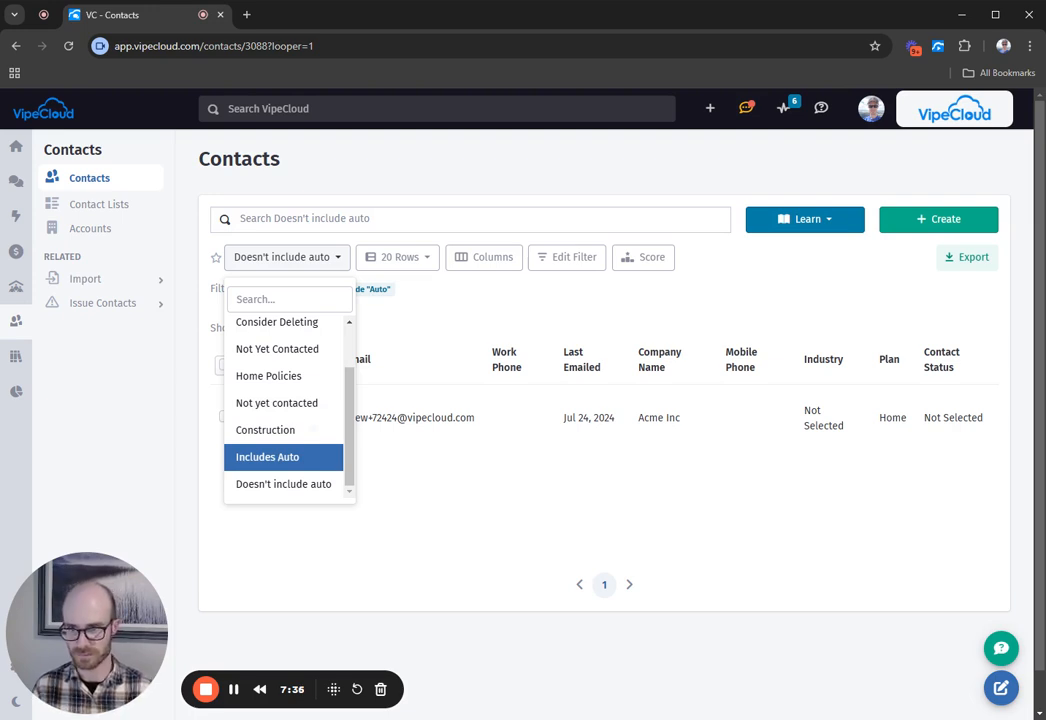
click(328, 264)
click(329, 264)
scroll(287, 423, down, 1)
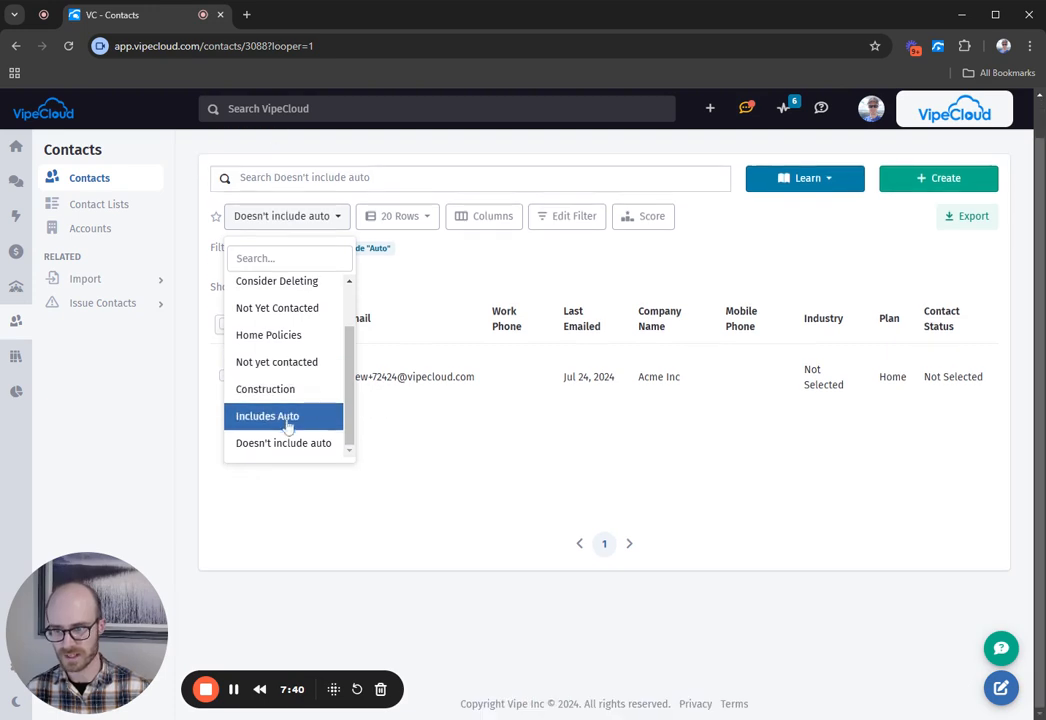
click(280, 392)
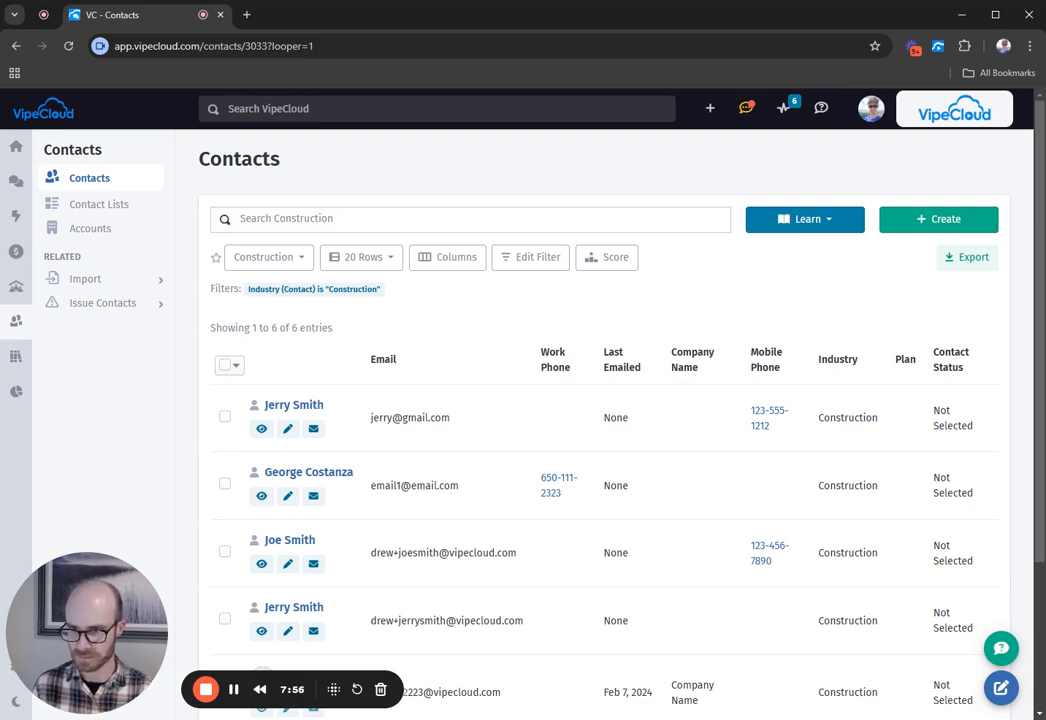
- Switch the contacts list to the starred "Not yet contacted" filter view and reload the page to refresh the favorite filters
click(280, 260)
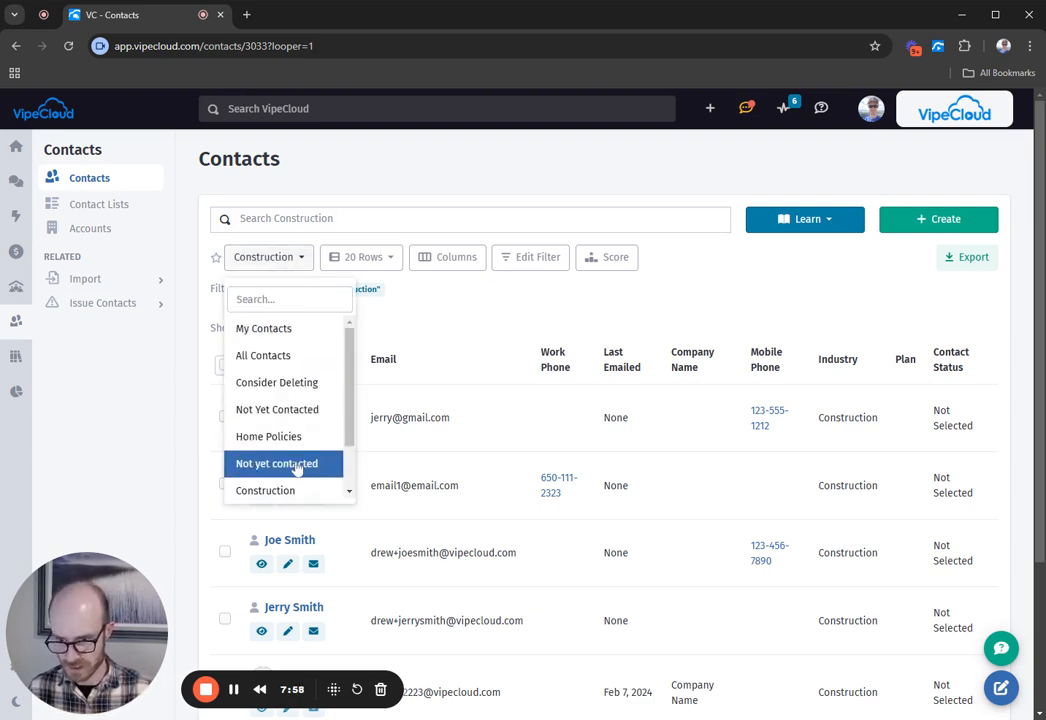
click(262, 465)
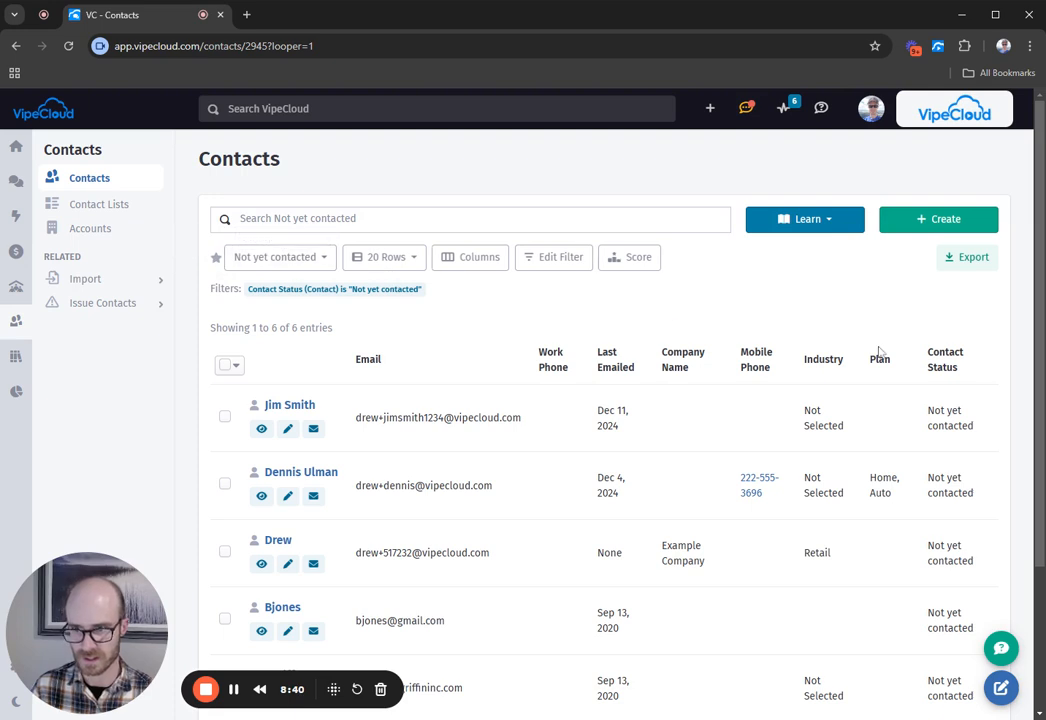
key(F5)
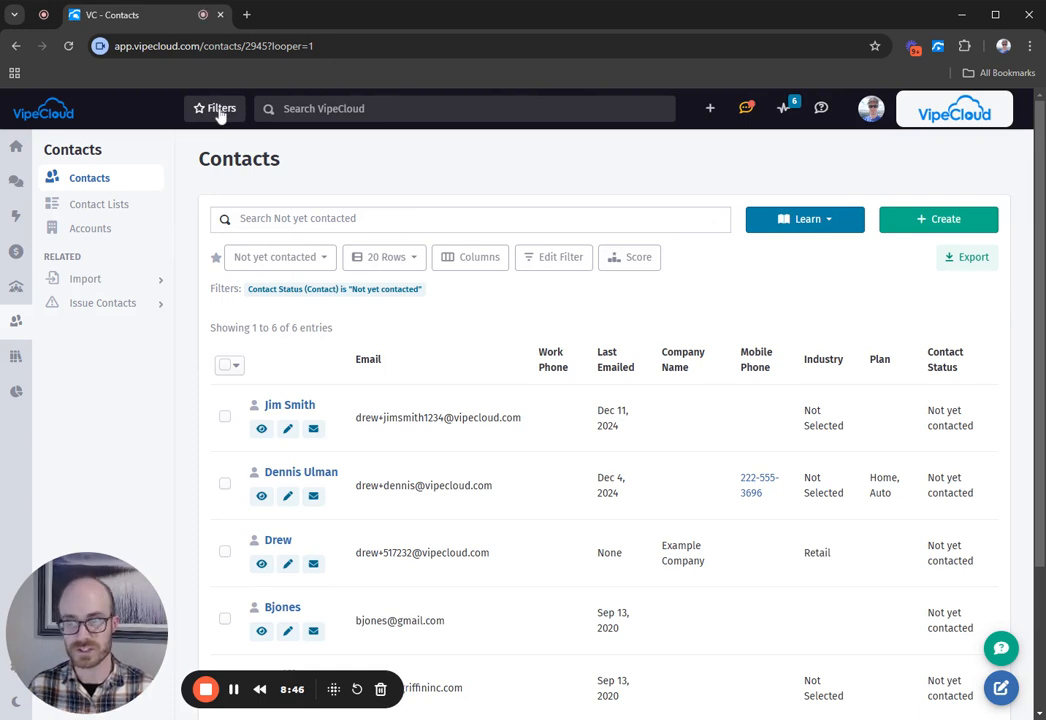
- Go to the home page and open the "Not yet contacted" contacts view from the favorite filters
click(22, 118)
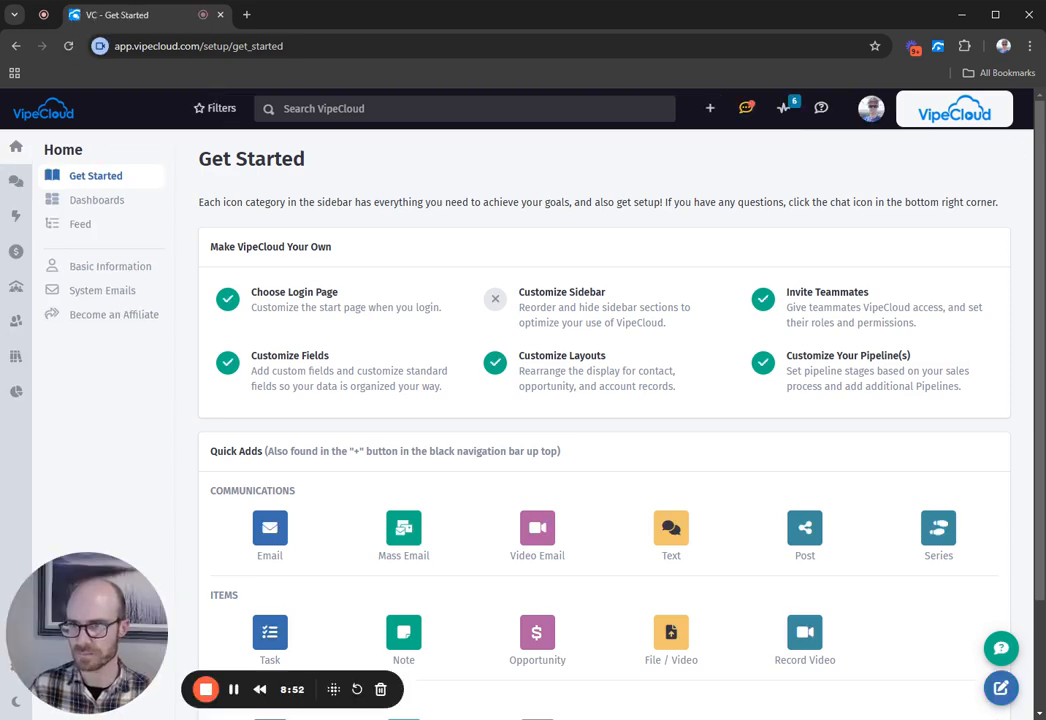
click(219, 110)
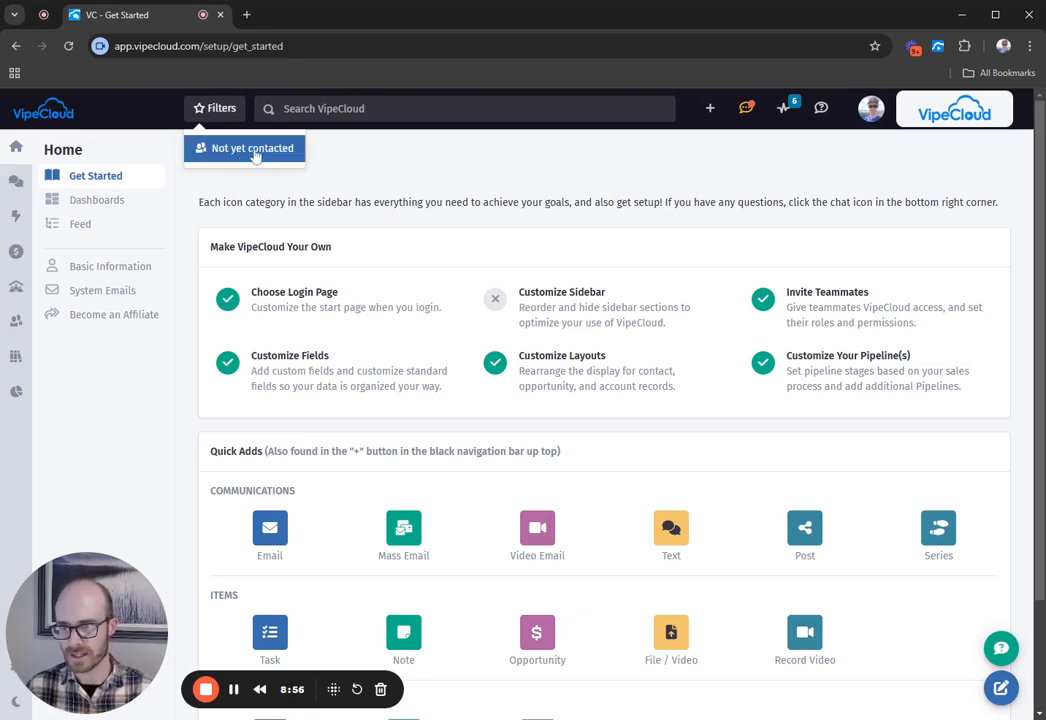
click(239, 152)
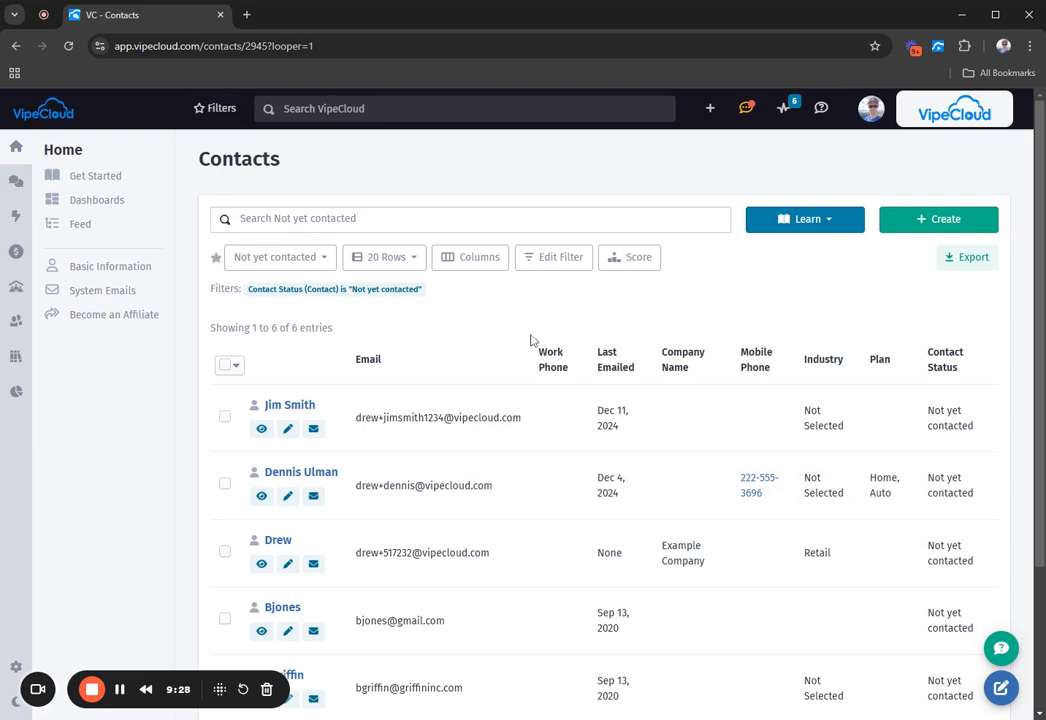
- Review all saved filter views available for the contacts list
click(323, 259)
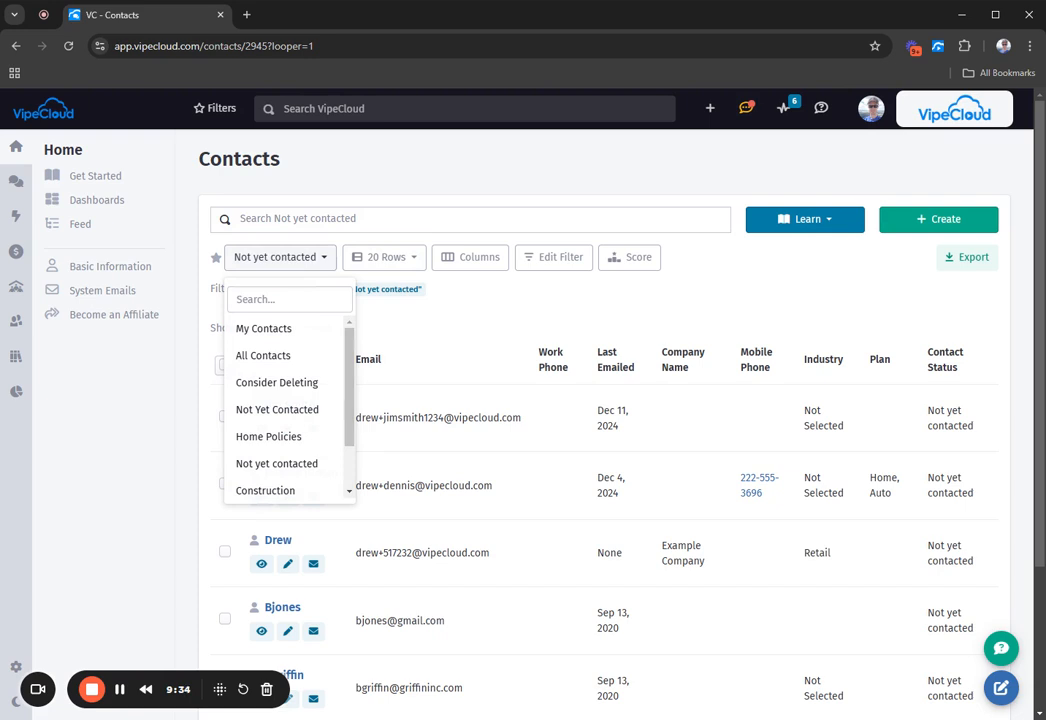
drag(350, 375, 341, 434)
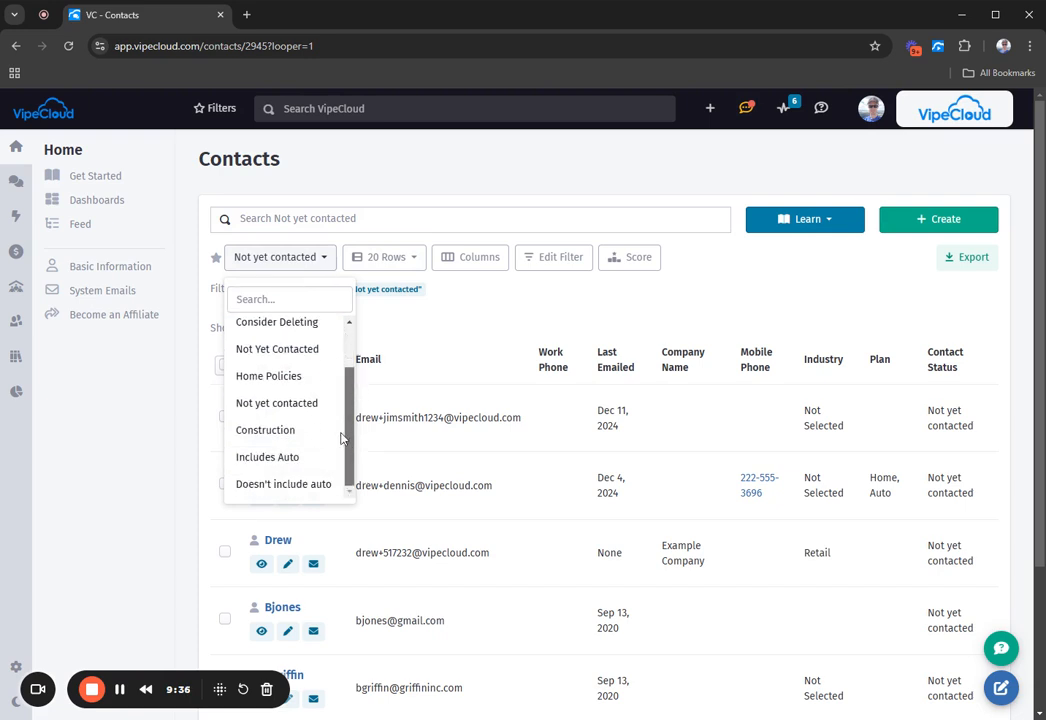
click(467, 341)
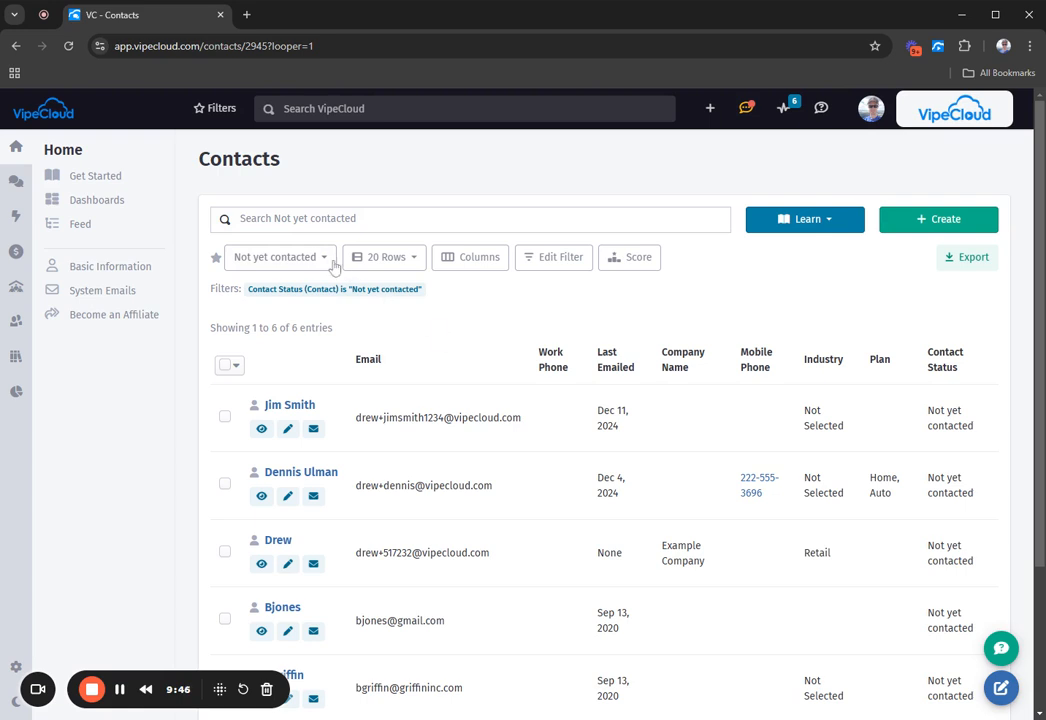
- Apply the "Doesn't include auto" filter view, open its filter settings and delete the view
click(280, 257)
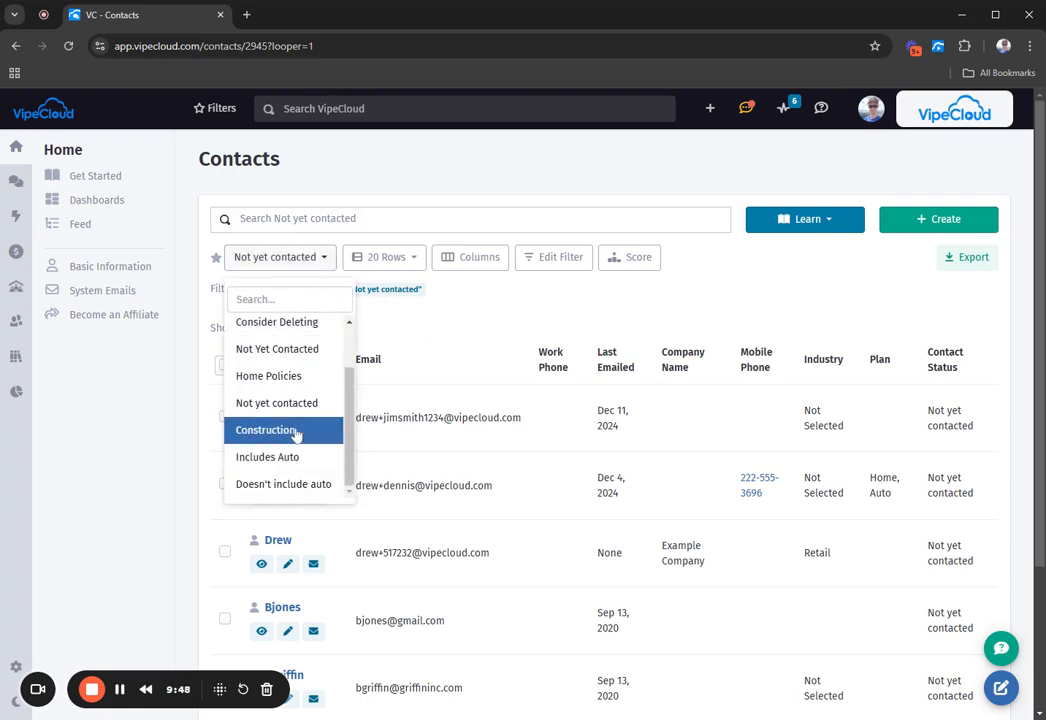
click(272, 486)
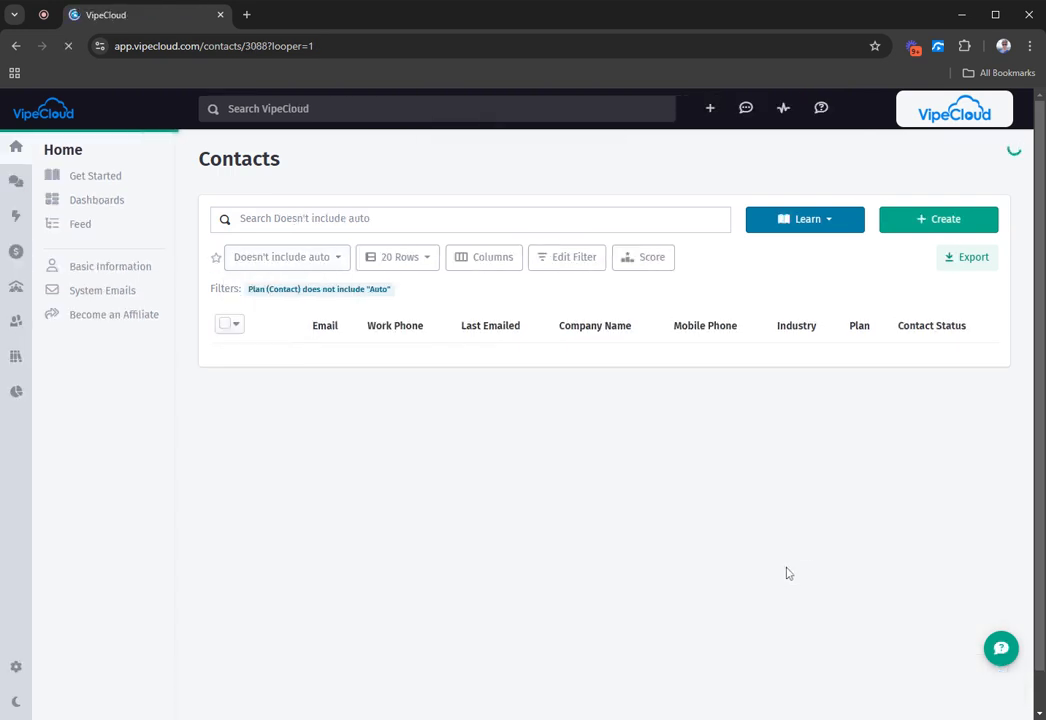
click(565, 257)
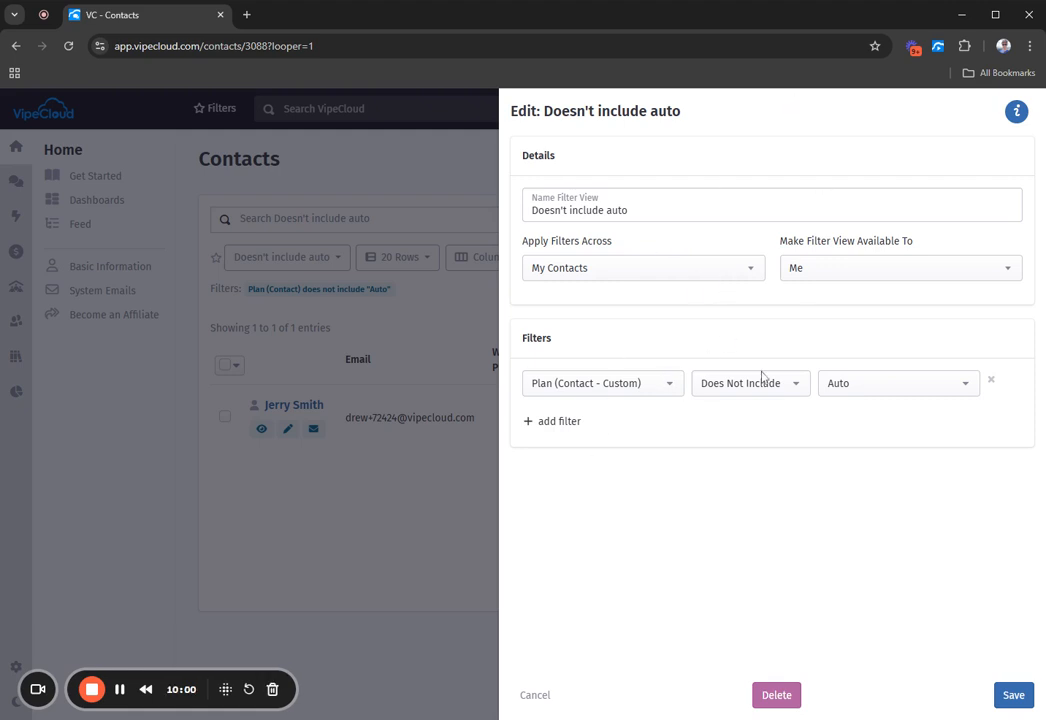
click(781, 697)
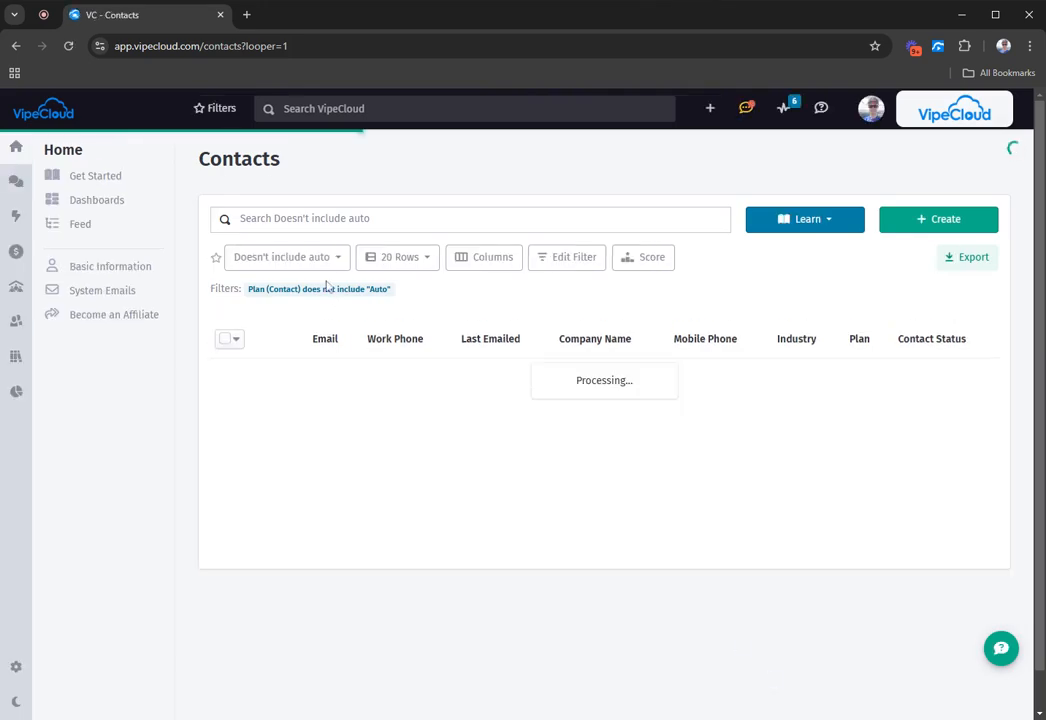
- Switch the contacts list to My Contacts and check which saved filter views remain available
click(245, 261)
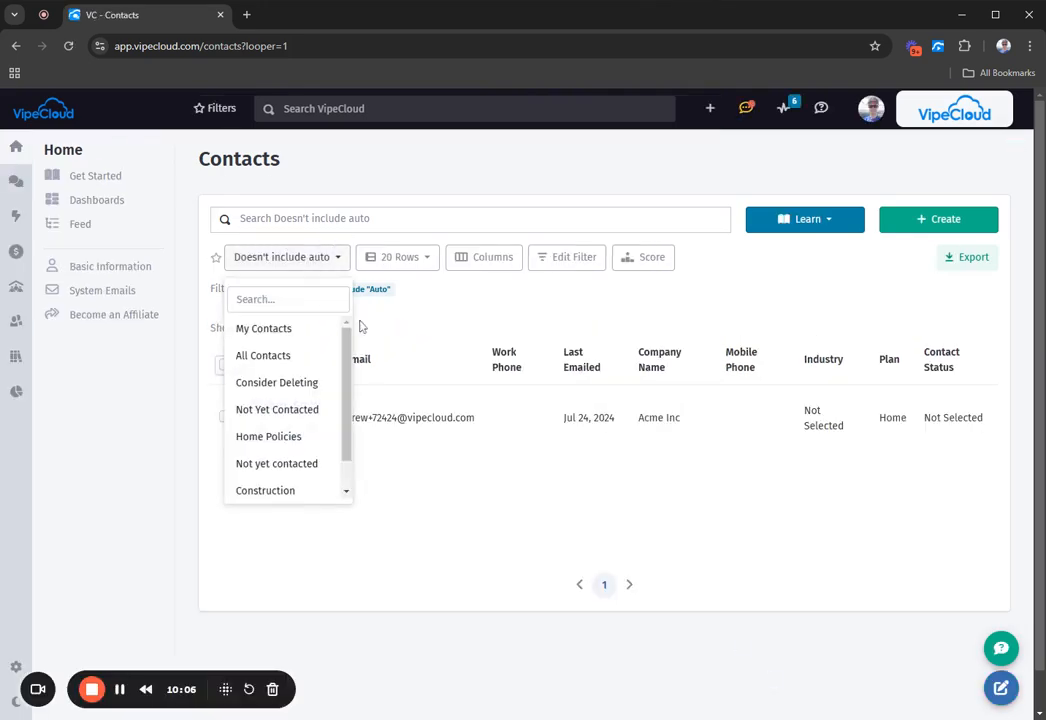
click(300, 340)
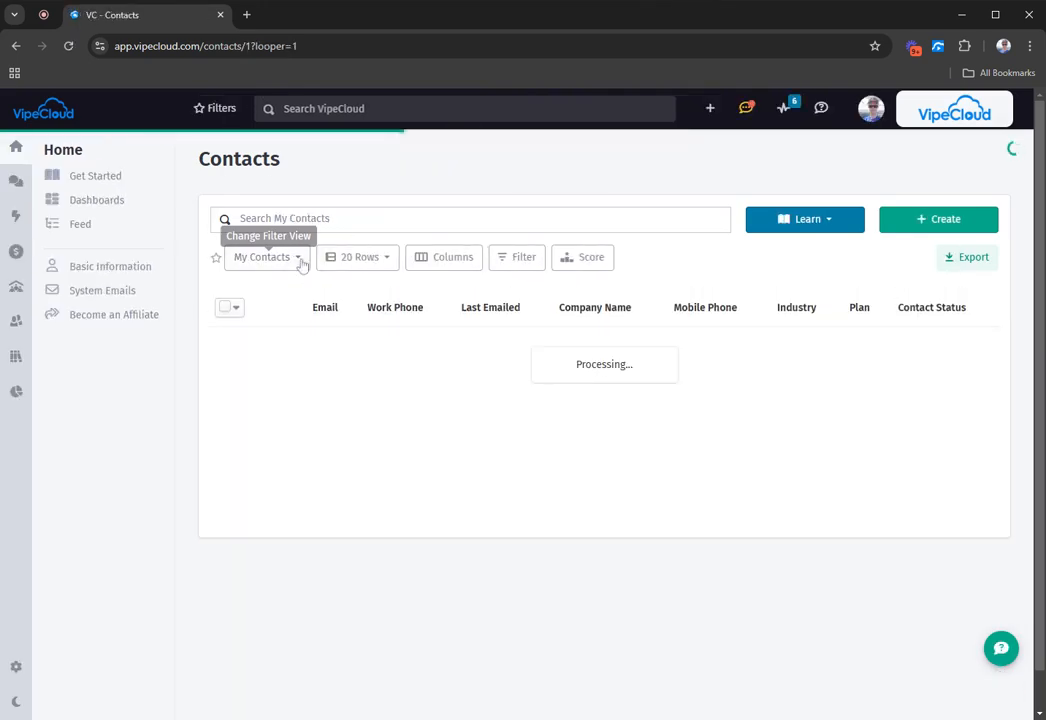
scroll(304, 486, down, 1)
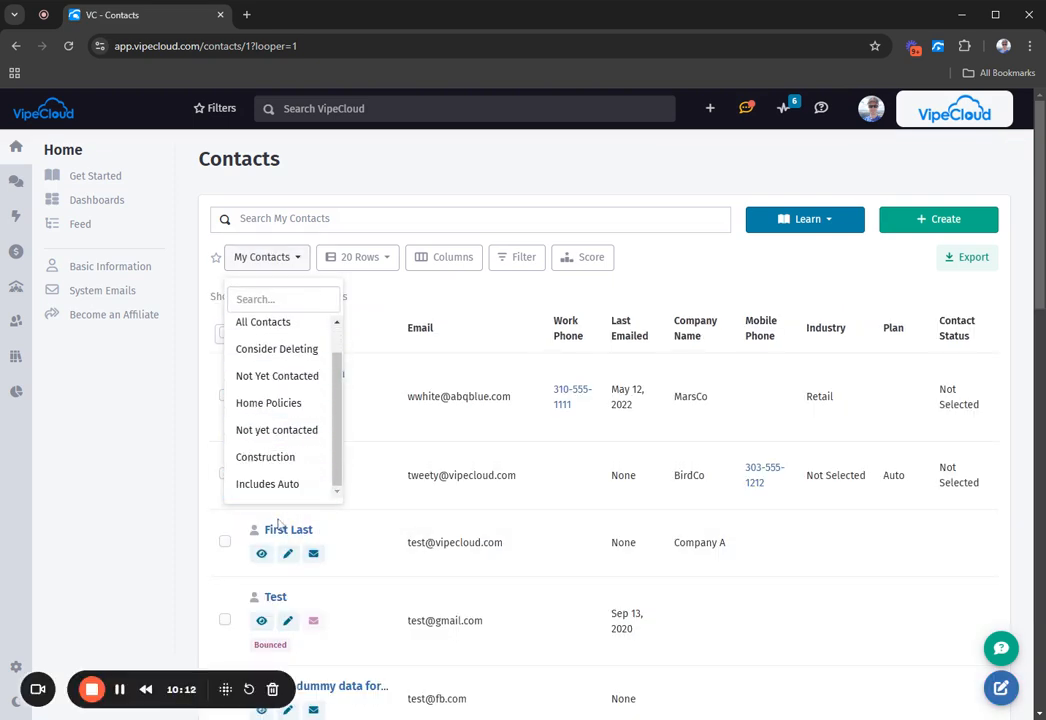
click(478, 310)
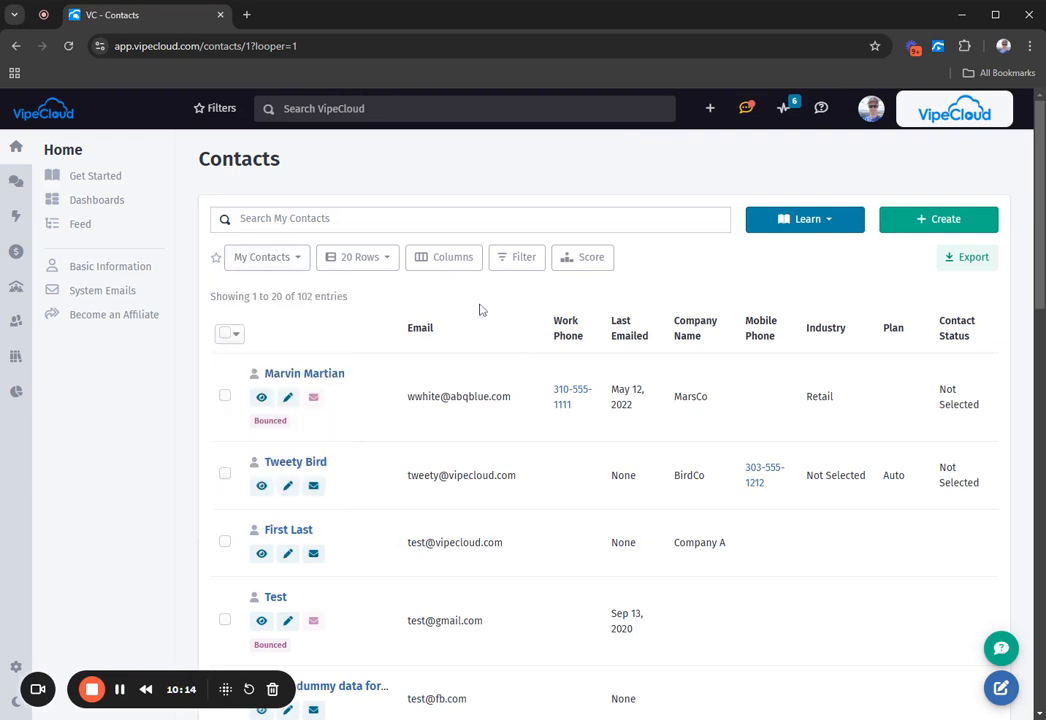